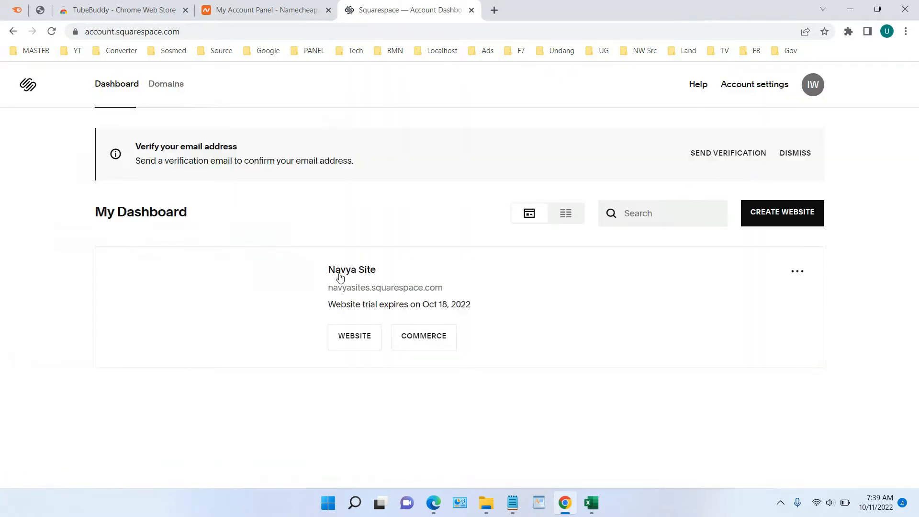
# Open the Domains settings of Navya Site.
pyautogui.click(341, 272)
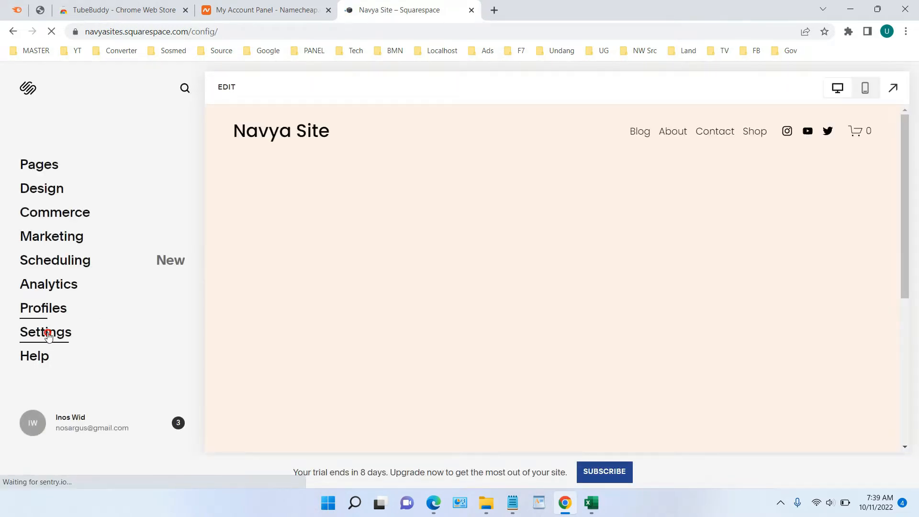
pyautogui.click(47, 331)
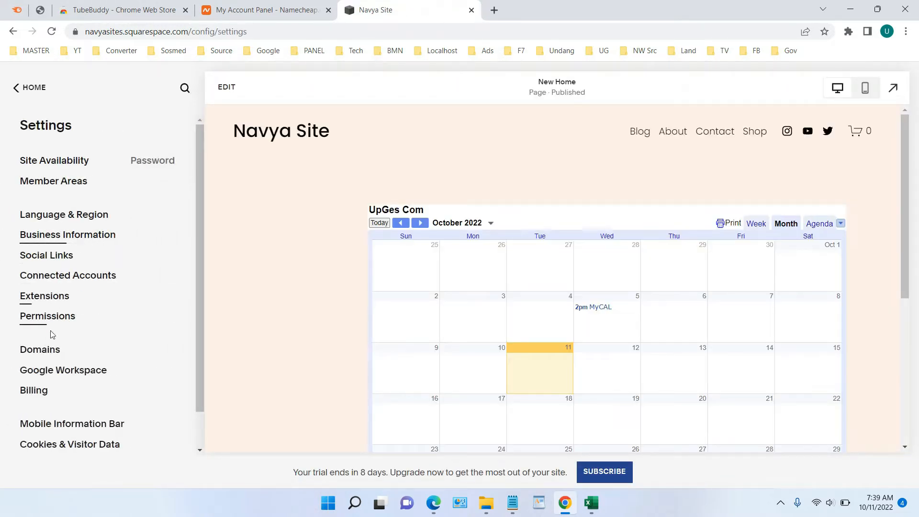
pyautogui.click(48, 349)
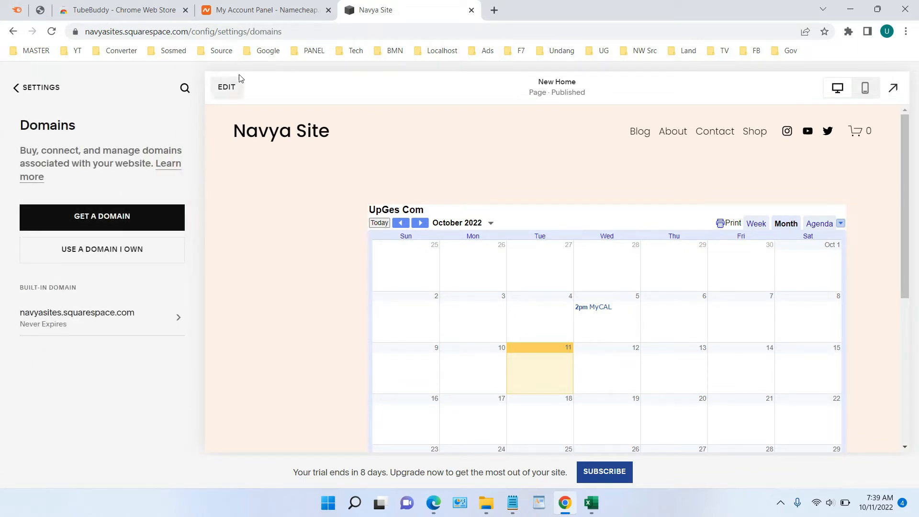
# Switch to Namecheap, open the management page of upwes.com and select its domain name.
pyautogui.click(254, 4)
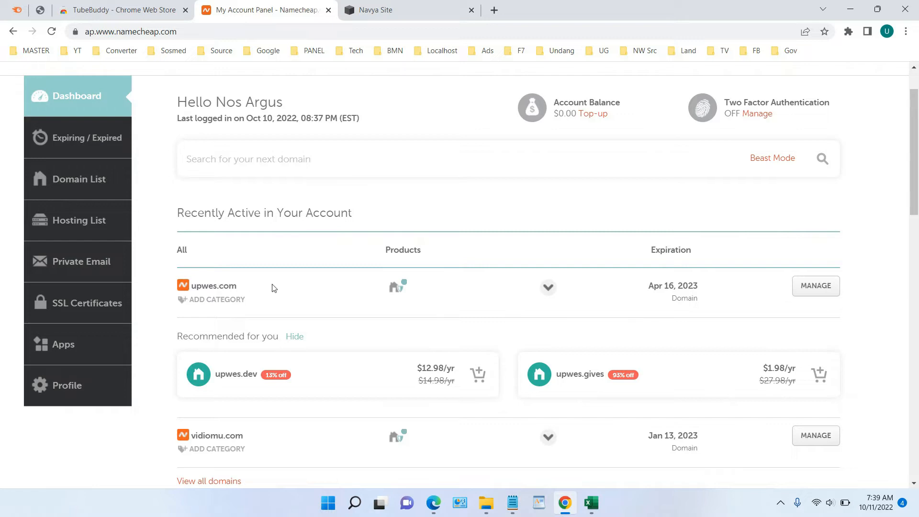
pyautogui.click(819, 287)
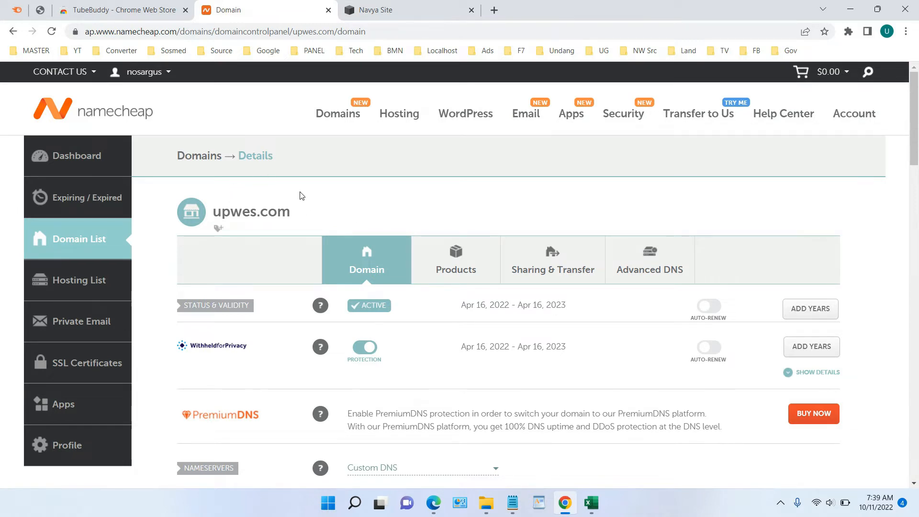
pyautogui.moveTo(295, 212); pyautogui.dragTo(211, 212)
# Switch back to Squarespace and submit upwes.com, copied from Namecheap, as a domain already owned.
pyautogui.click(406, 10)
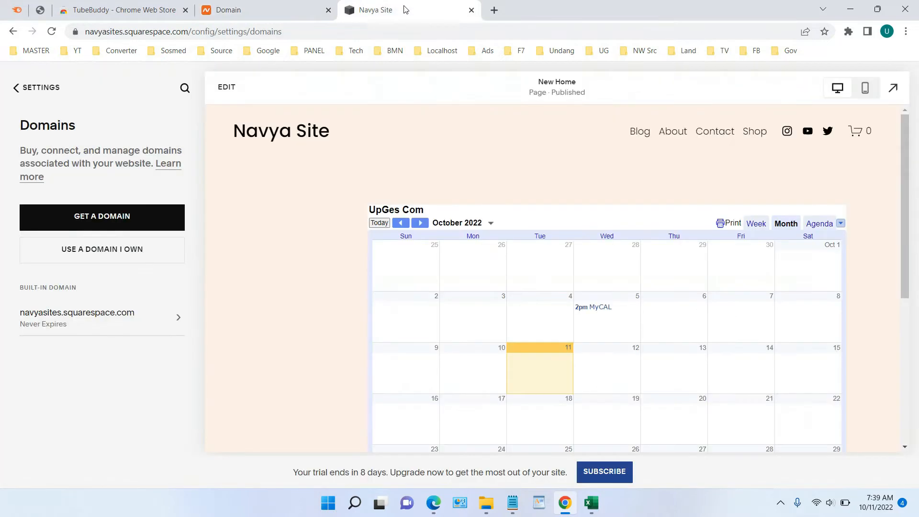
pyautogui.click(101, 257)
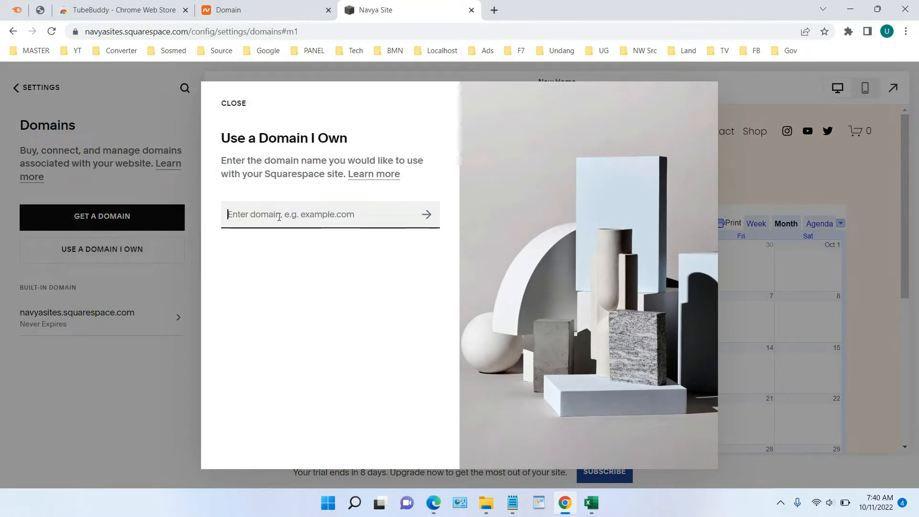
pyautogui.click(280, 8)
pyautogui.rightClick(239, 213)
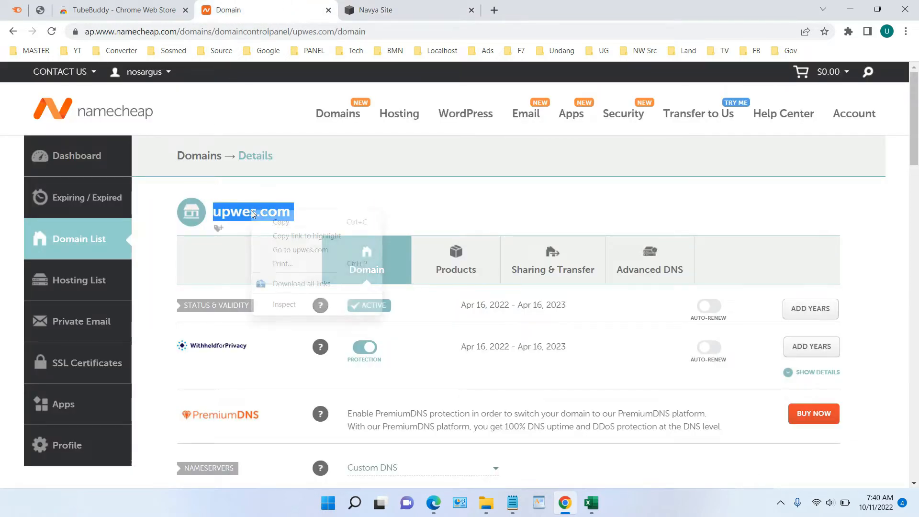
pyautogui.click(272, 222)
pyautogui.click(402, 10)
pyautogui.hotkey('ctrl', 'v')
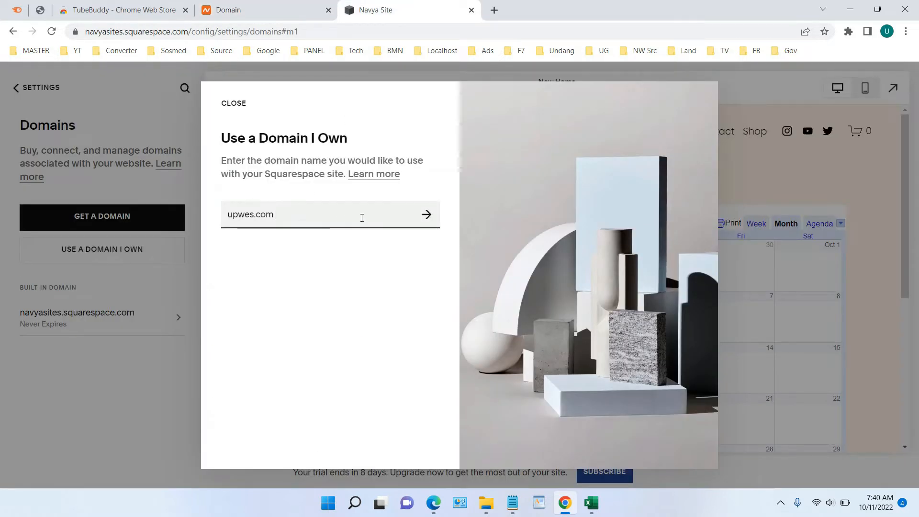
pyautogui.click(427, 219)
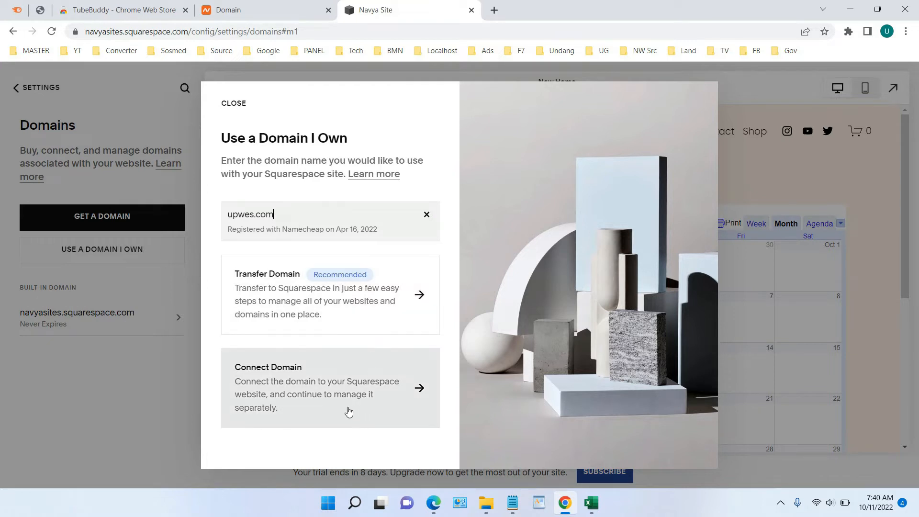
# Choose to connect upwes.com rather than transfer it, with Namecheap as the provider, and start the connection.
pyautogui.click(321, 386)
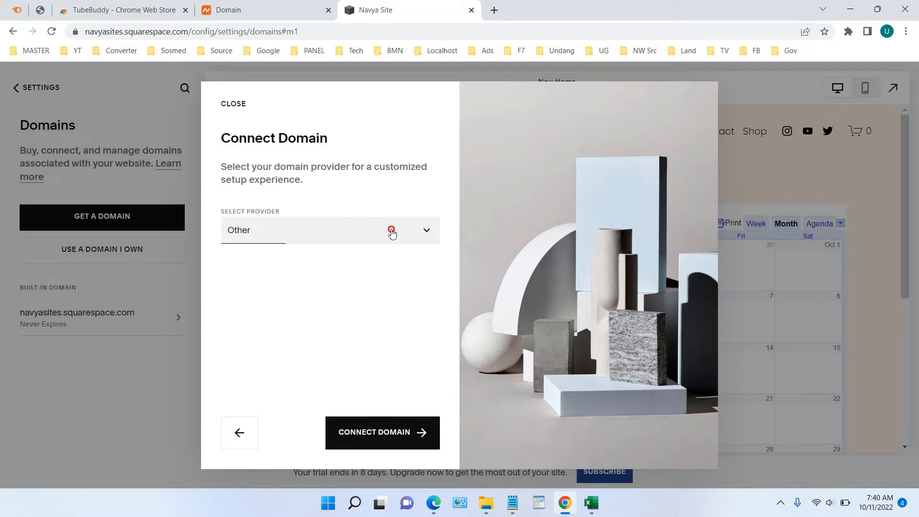
pyautogui.click(390, 231)
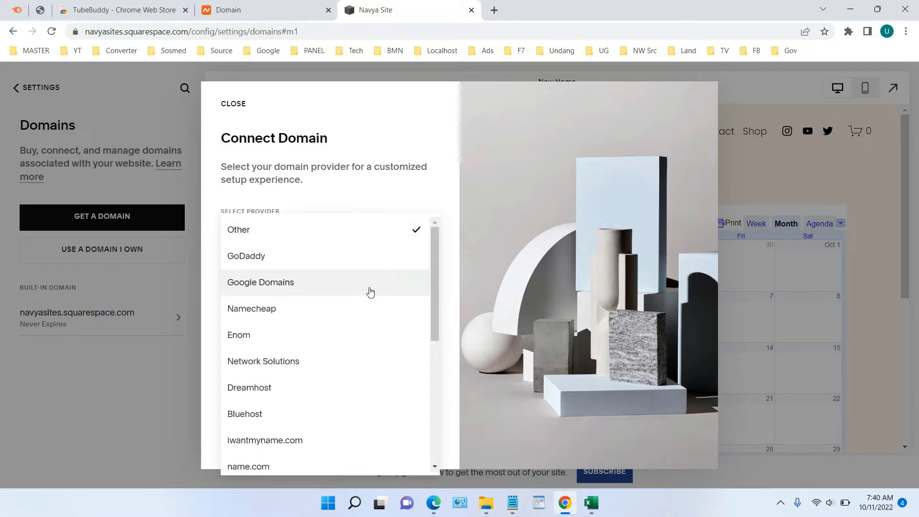
pyautogui.click(349, 309)
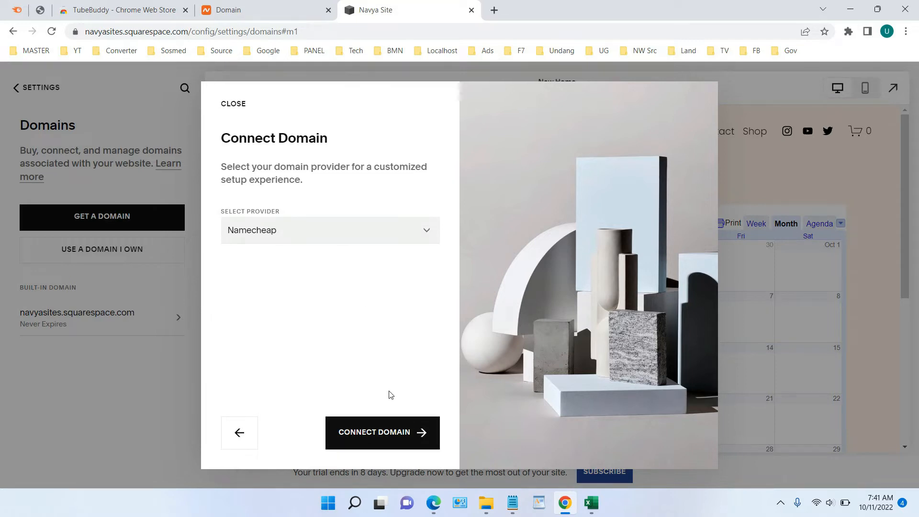
pyautogui.click(387, 433)
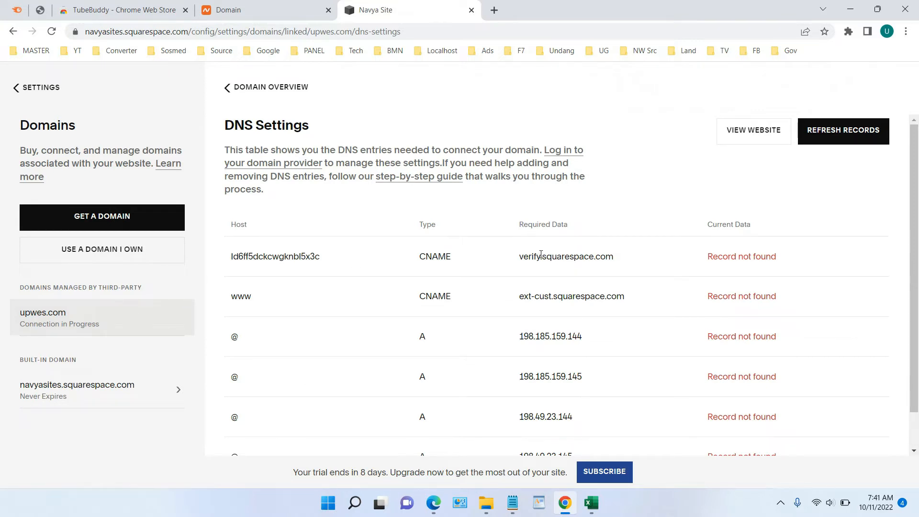
# Review the required DNS entries and nameserver setting, and open the Advanced DNS settings of upwes.com in Namecheap.
pyautogui.scroll(-1, 541, 283)
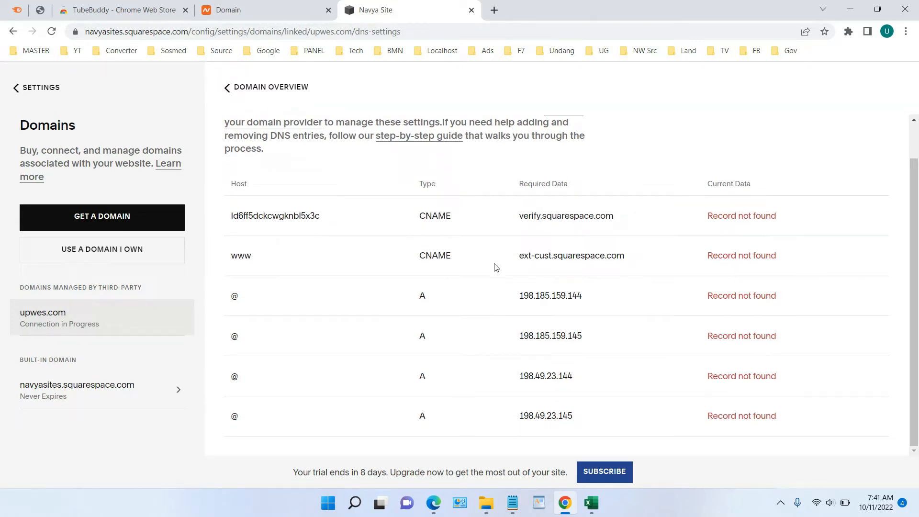
pyautogui.scroll(1, 495, 267)
pyautogui.scroll(-1, 495, 267)
pyautogui.click(263, 14)
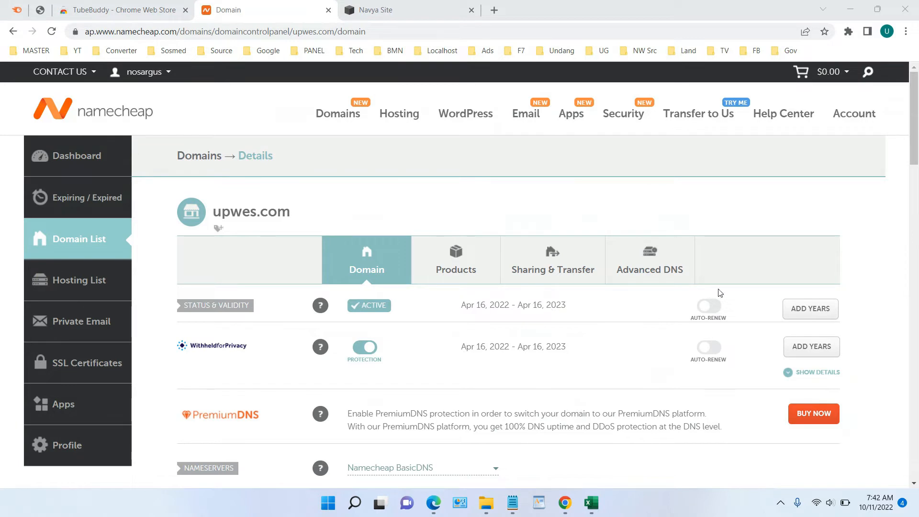
pyautogui.scroll(-3, 663, 277)
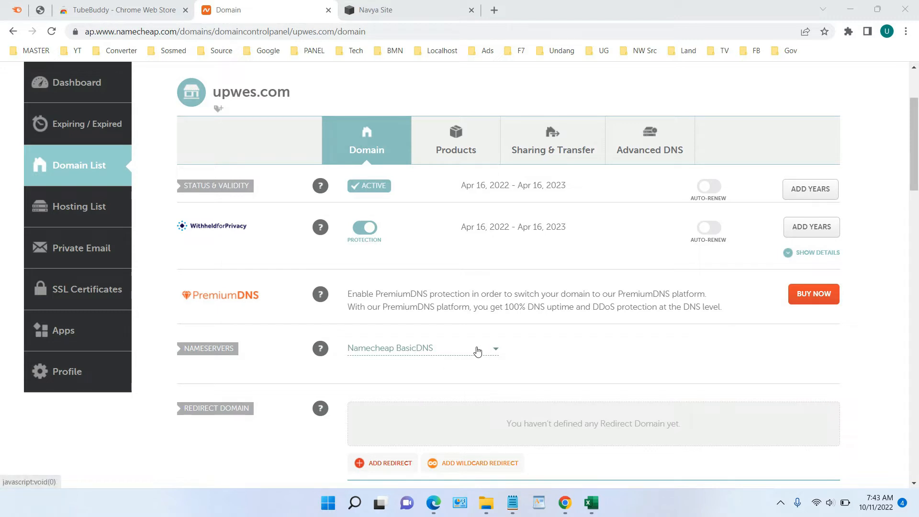
pyautogui.scroll(1, 550, 347)
pyautogui.scroll(-1, 548, 351)
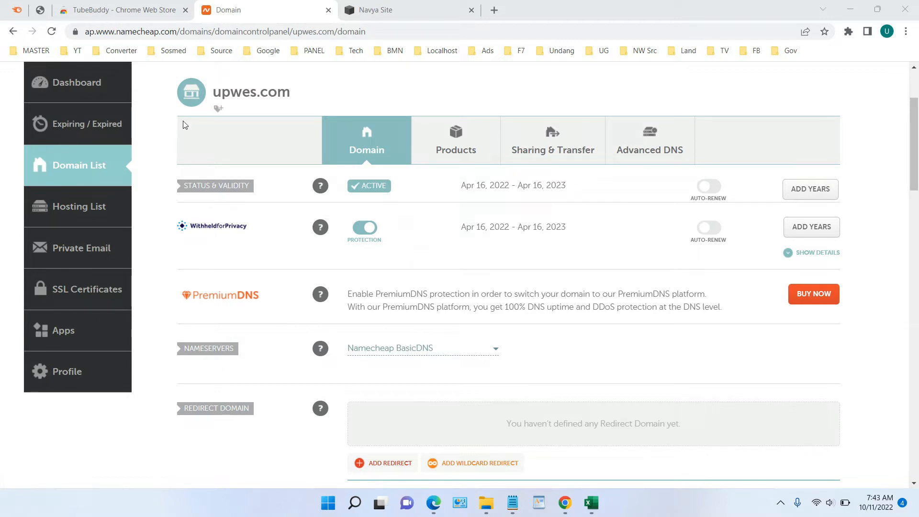
pyautogui.click(642, 154)
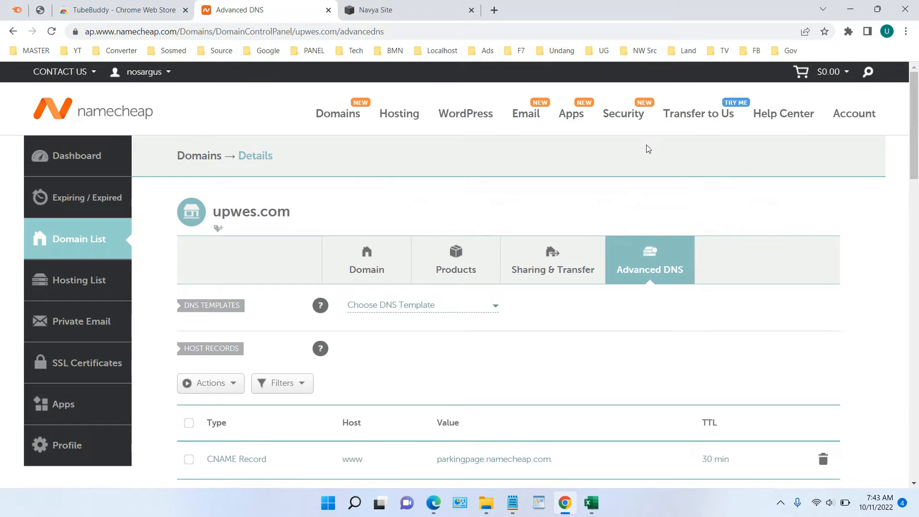
# Examine the host records and mail settings of upwes.com and compare them with the DNS entries required by Squarespace.
pyautogui.scroll(-5, 634, 172)
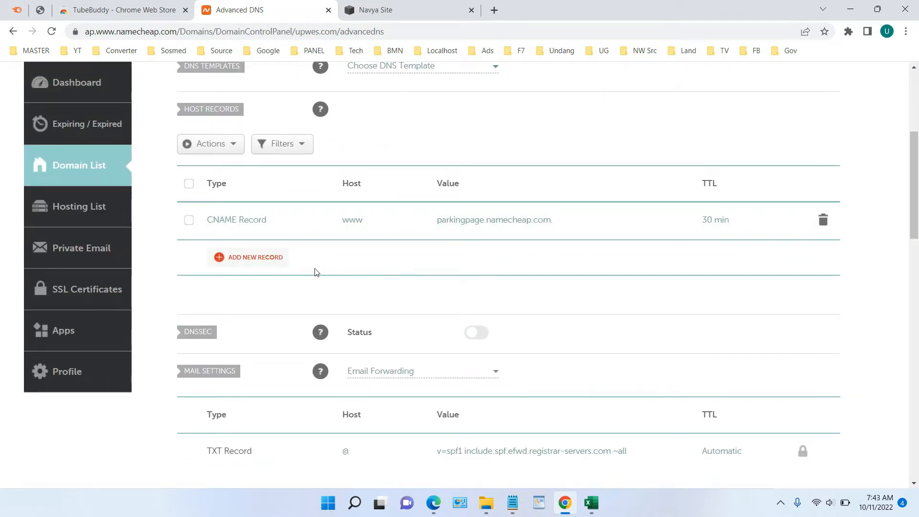
pyautogui.scroll(-2, 316, 272)
pyautogui.scroll(2, 266, 191)
pyautogui.click(276, 219)
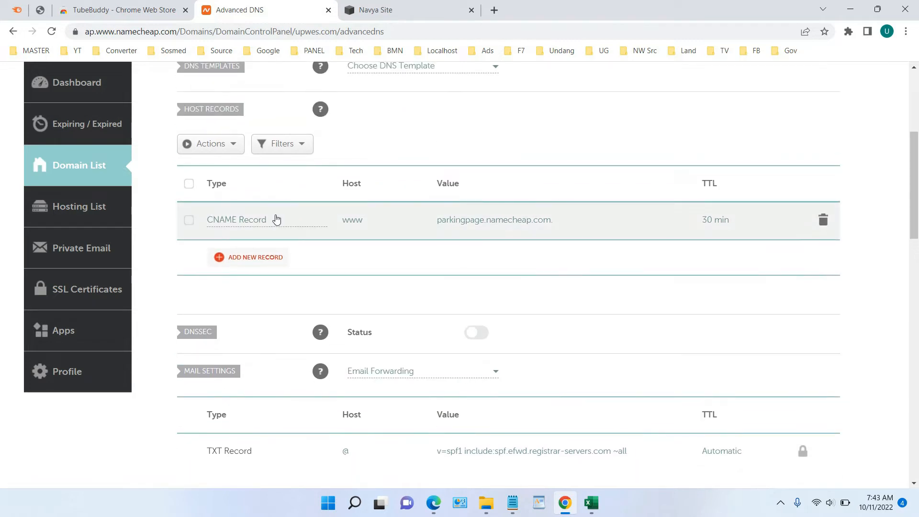
pyautogui.scroll(-3, 280, 235)
pyautogui.scroll(-2, 282, 242)
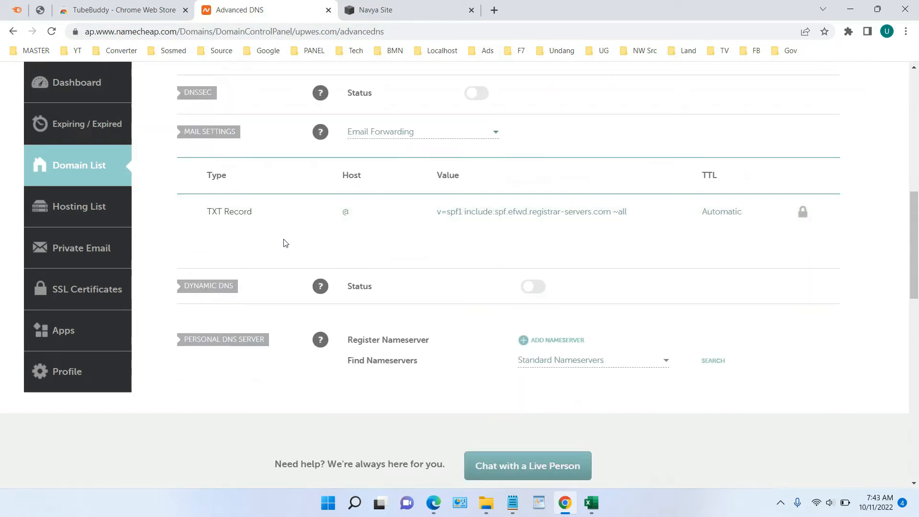
pyautogui.scroll(4, 284, 242)
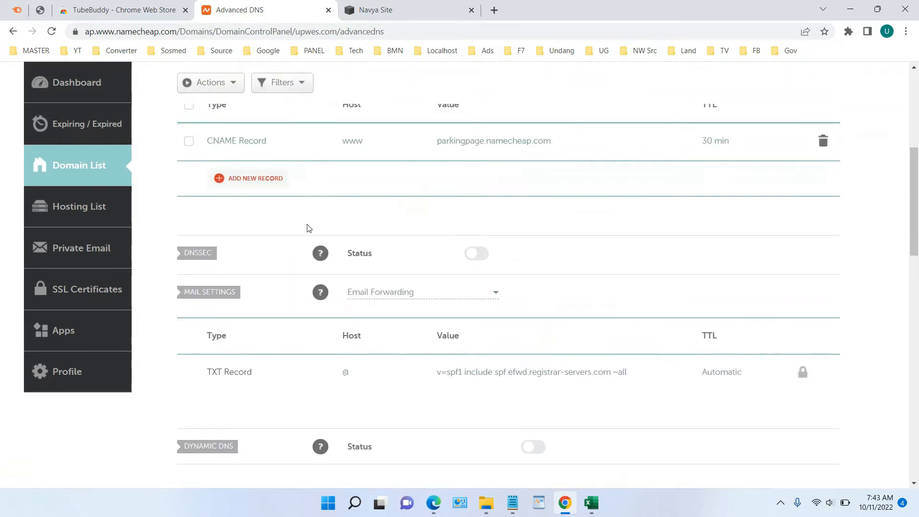
pyautogui.click(435, 7)
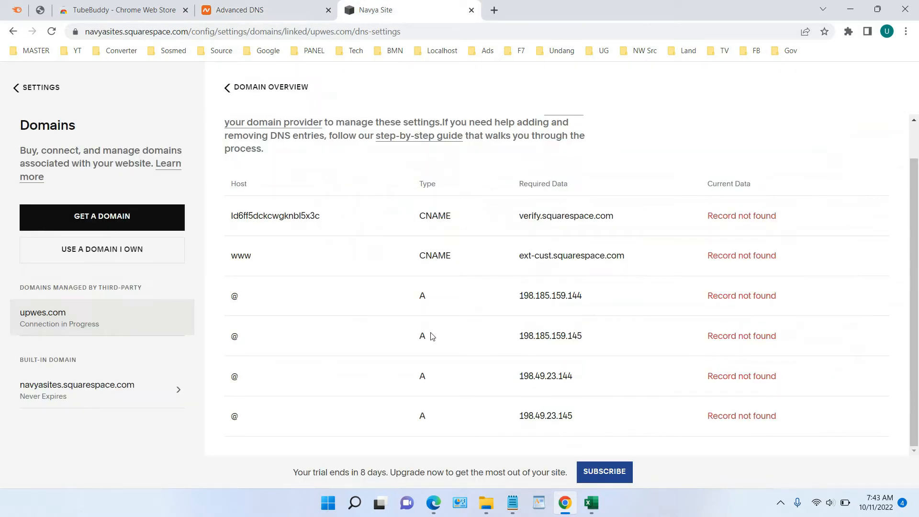
pyautogui.click(248, 8)
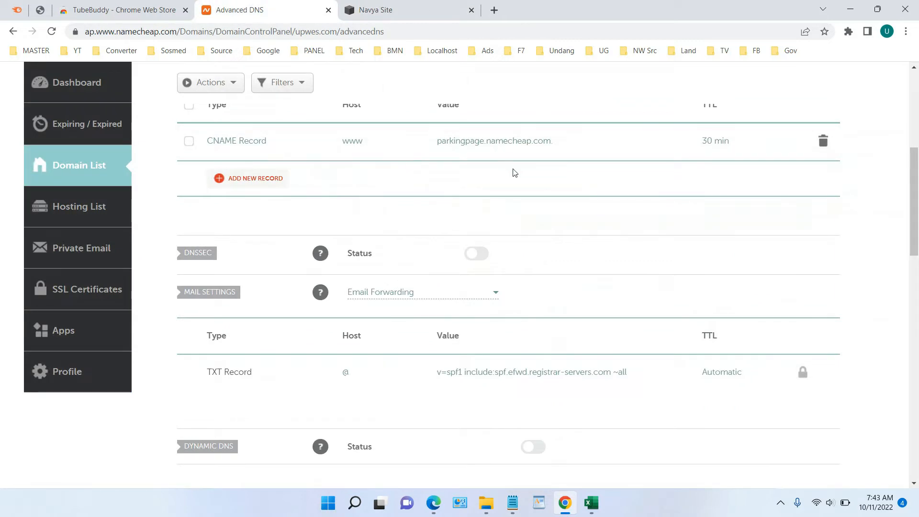
pyautogui.scroll(3, 513, 173)
pyautogui.scroll(1, 545, 190)
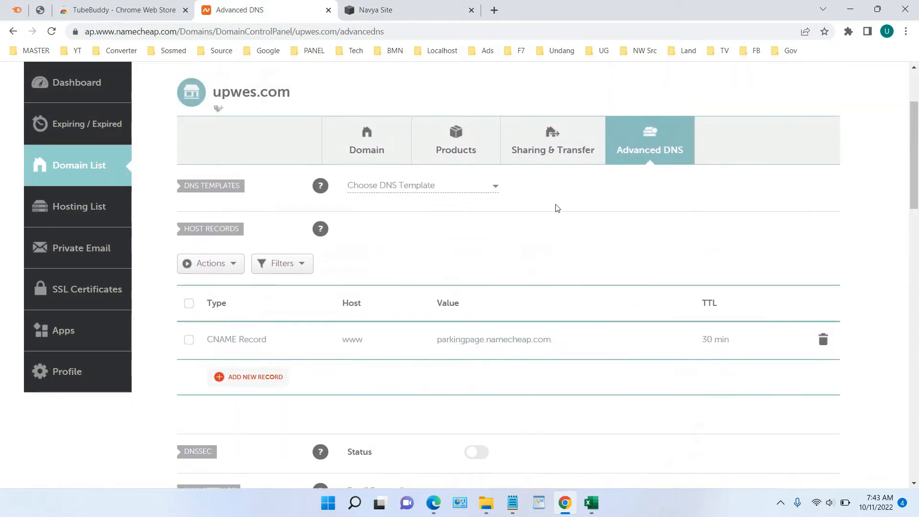
pyautogui.scroll(-3, 257, 322)
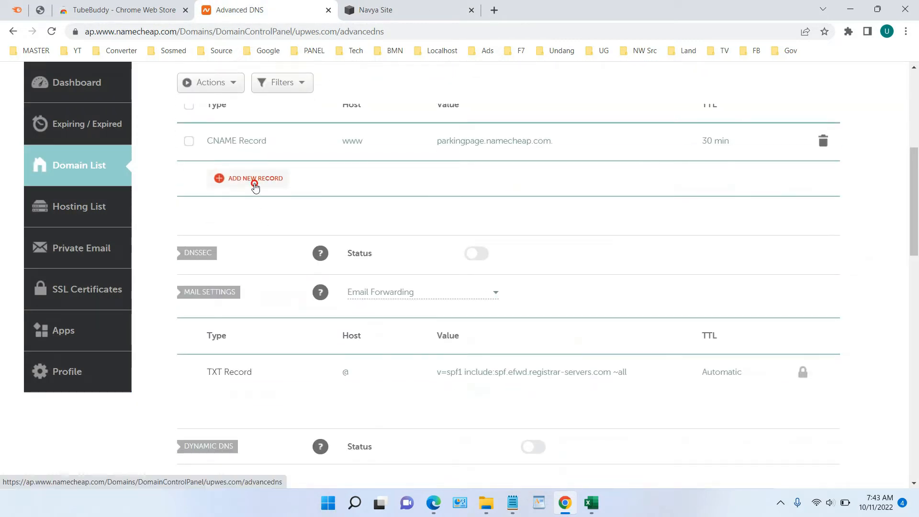
# Add a new host record to upwes.com and set its type to CNAME Record.
pyautogui.click(255, 181)
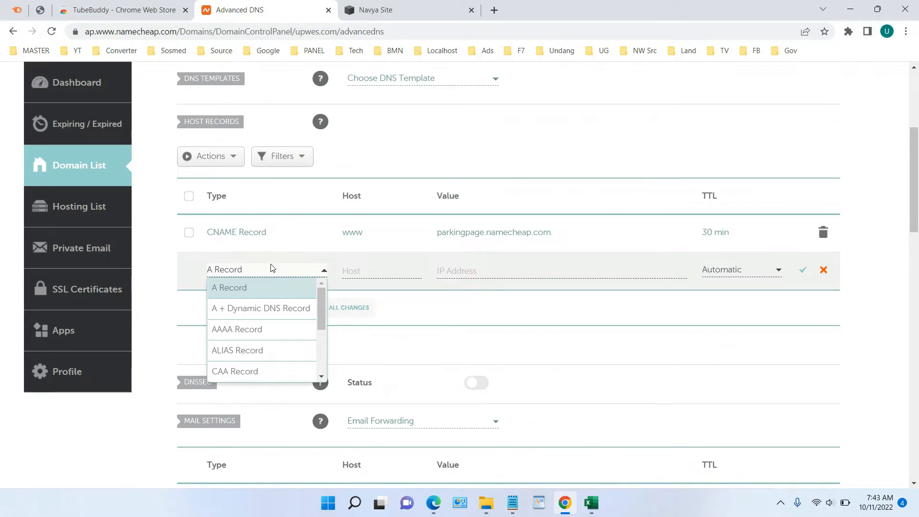
pyautogui.scroll(-3, 288, 341)
pyautogui.scroll(2, 288, 340)
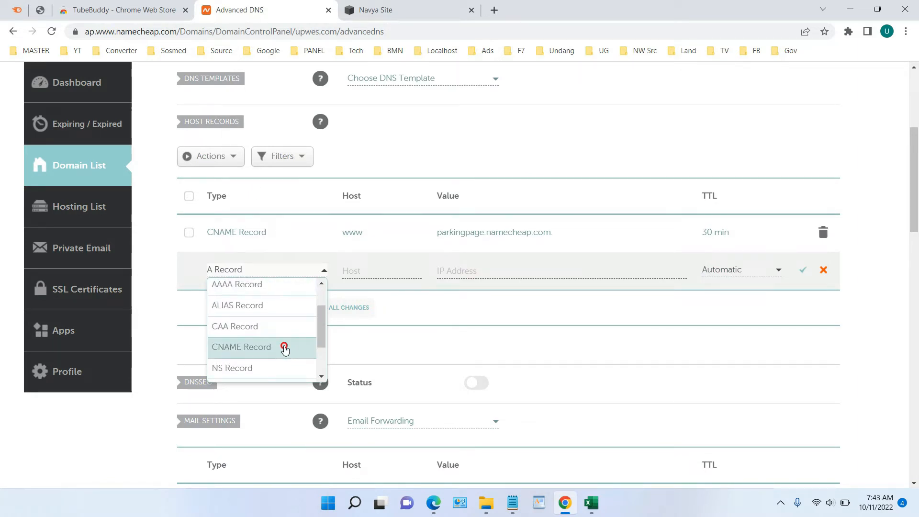
pyautogui.click(287, 346)
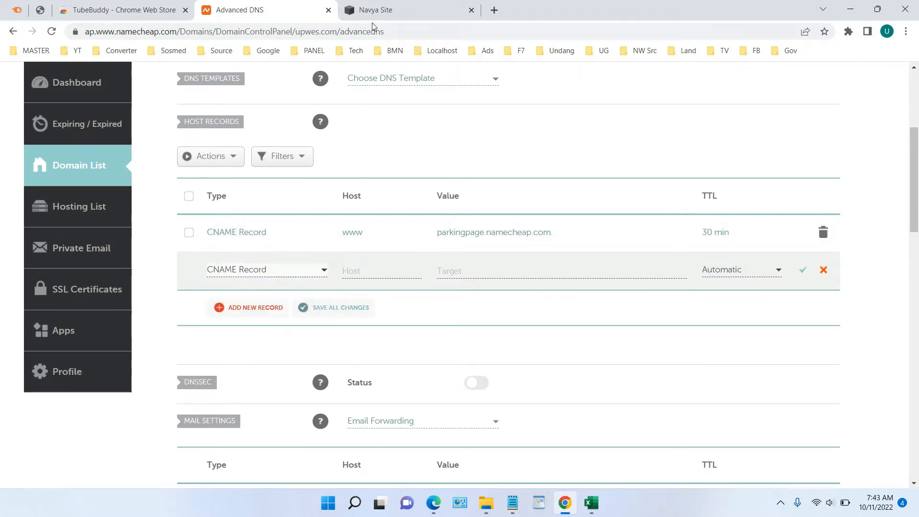
# Copy the verification host code from Squarespace's first CNAME entry into the host of the new CNAME record in Namecheap.
pyautogui.click(376, 10)
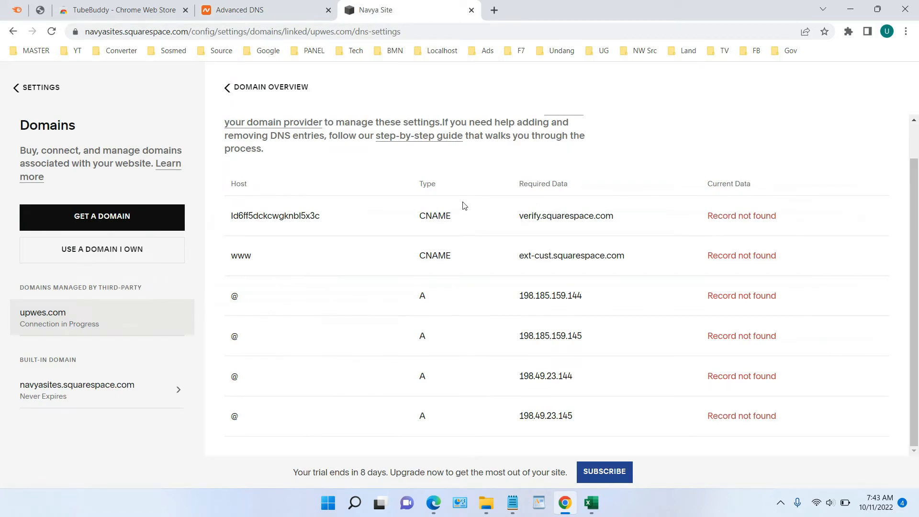
pyautogui.doubleClick(292, 215)
pyautogui.rightClick(294, 215)
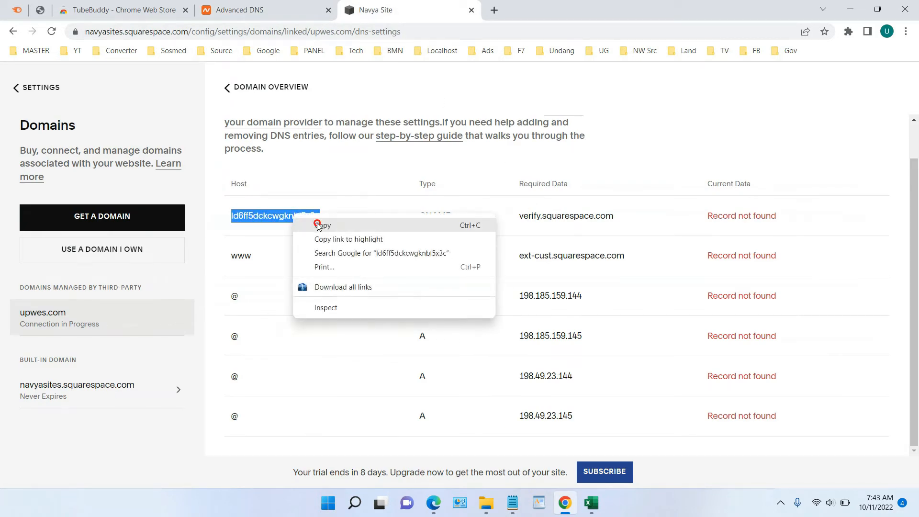
pyautogui.click(318, 225)
pyautogui.click(230, 6)
pyautogui.click(382, 270)
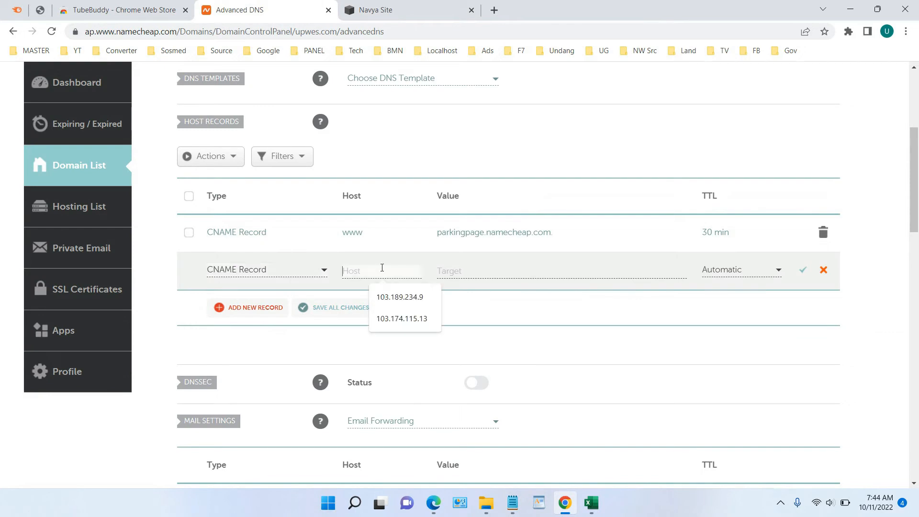
pyautogui.hotkey('ctrl', 'v')
# Copy verify.squarespace.com from Squarespace's first CNAME entry into the value of the new CNAME record in Namecheap and save the record.
pyautogui.click(400, 7)
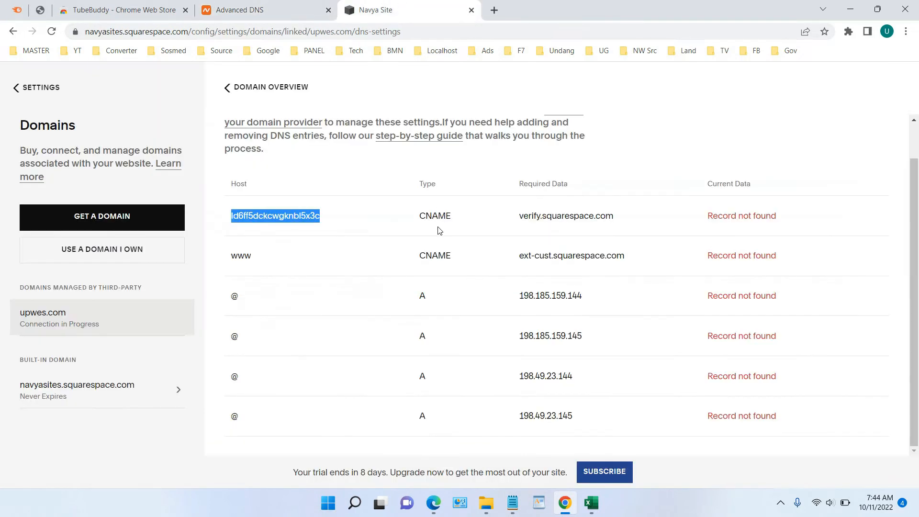
pyautogui.moveTo(616, 215); pyautogui.dragTo(517, 219)
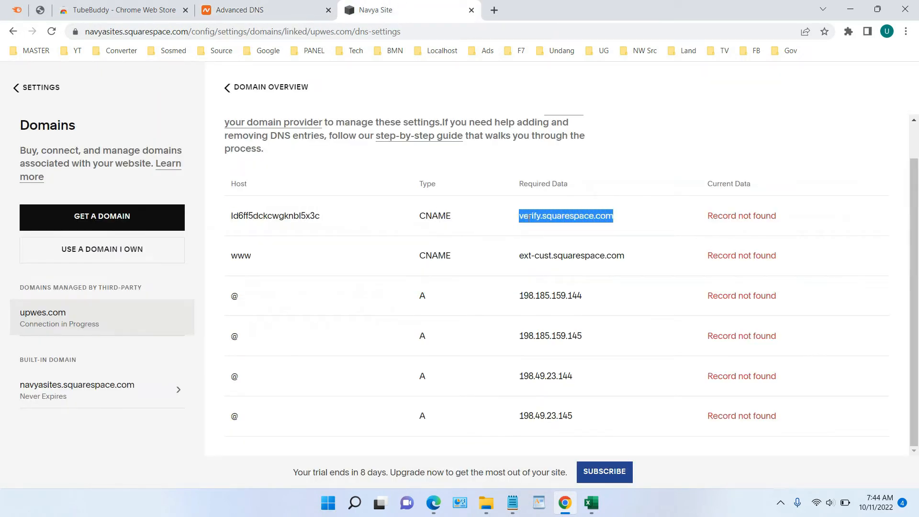
pyautogui.rightClick(526, 216)
pyautogui.click(548, 230)
pyautogui.click(249, 9)
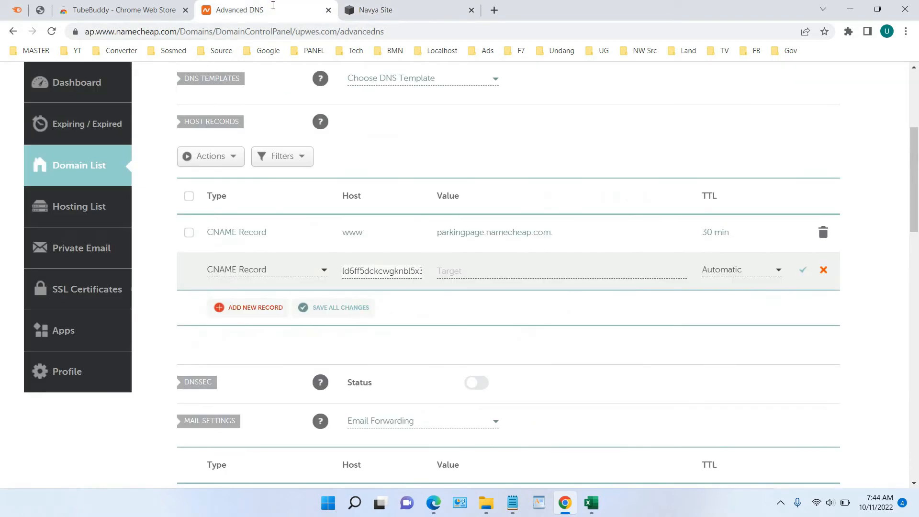
pyautogui.click(528, 274)
pyautogui.hotkey('ctrl', 'v')
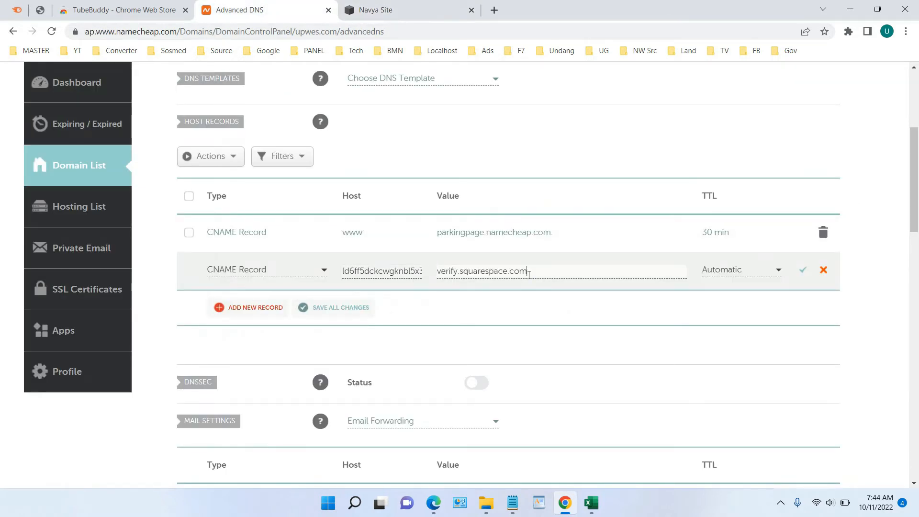
pyautogui.click(803, 270)
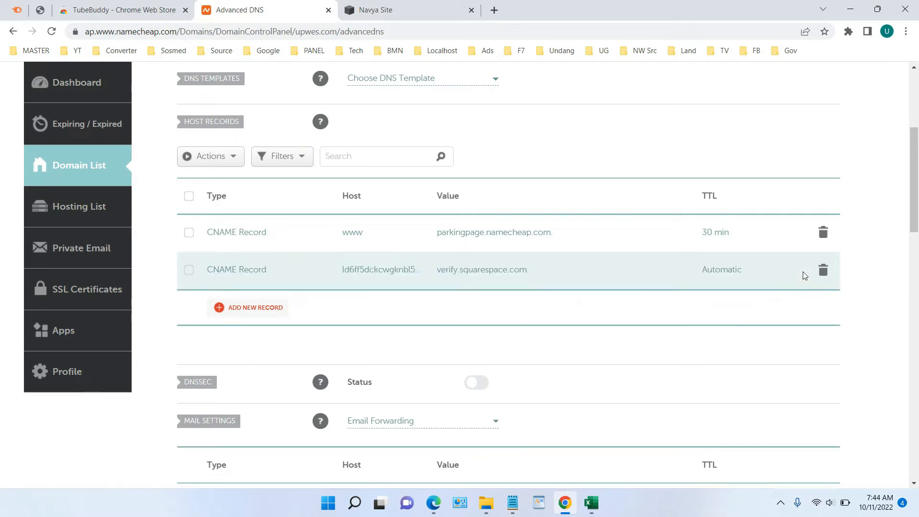
# Replace the value of the www CNAME record in Namecheap with ext-cust.squarespace.com, copied from Squarespace's required www entry.
pyautogui.click(428, 10)
pyautogui.doubleClick(249, 257)
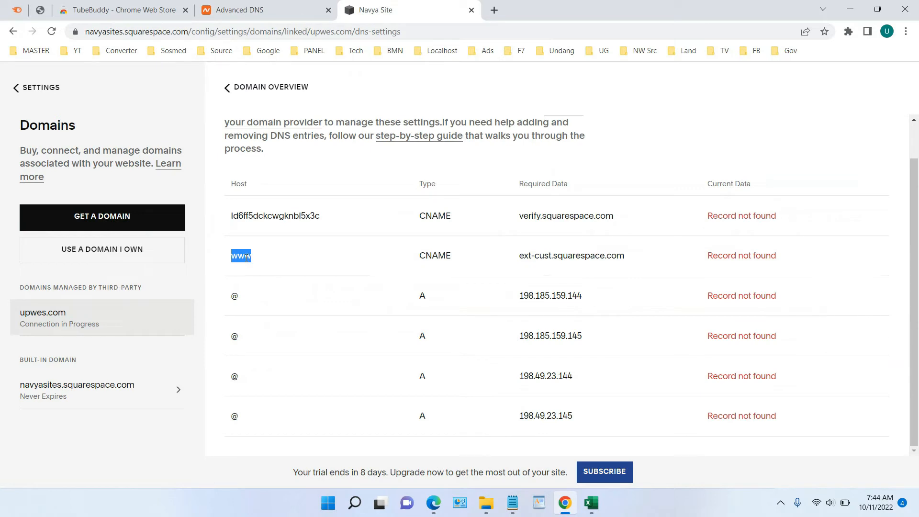
pyautogui.click(306, 8)
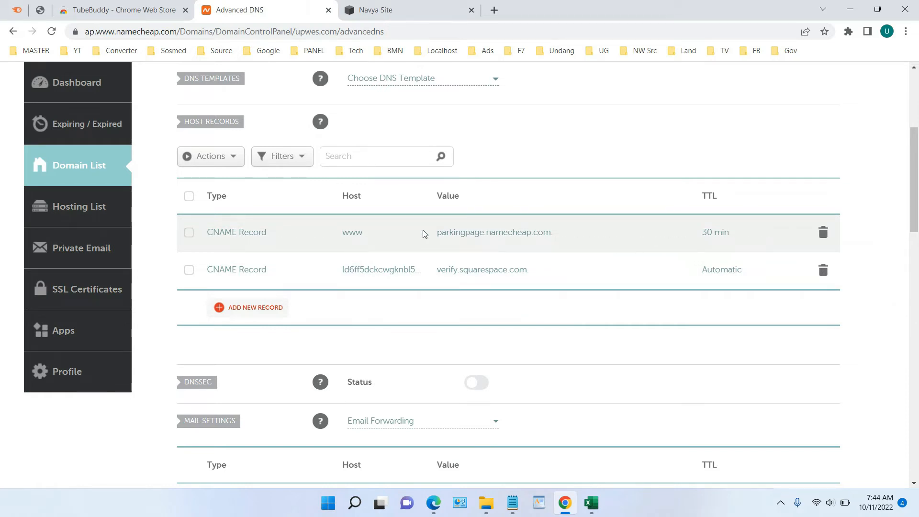
pyautogui.click(500, 233)
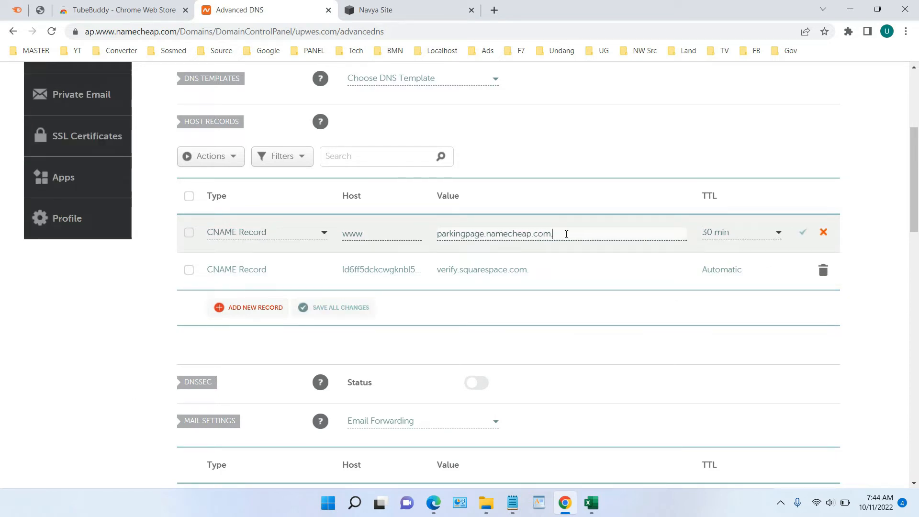
pyautogui.click(365, 6)
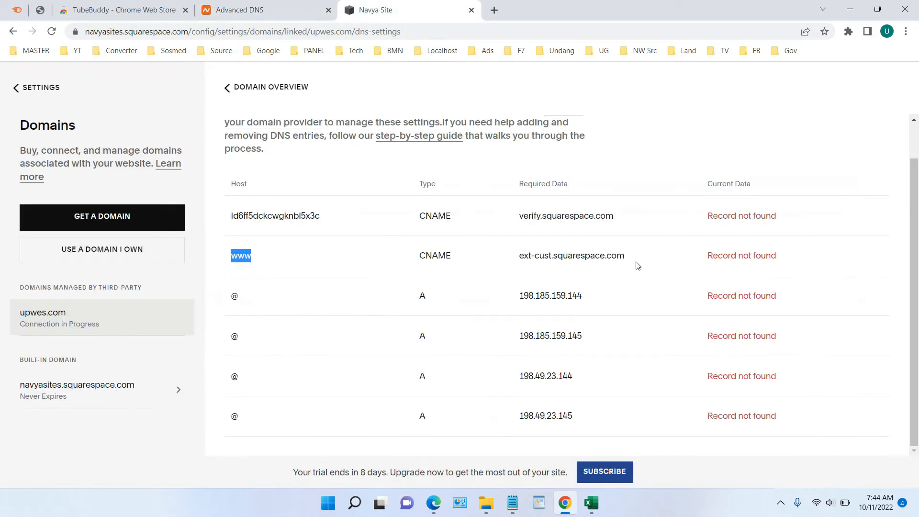
pyautogui.moveTo(637, 259); pyautogui.dragTo(516, 260)
pyautogui.rightClick(539, 262)
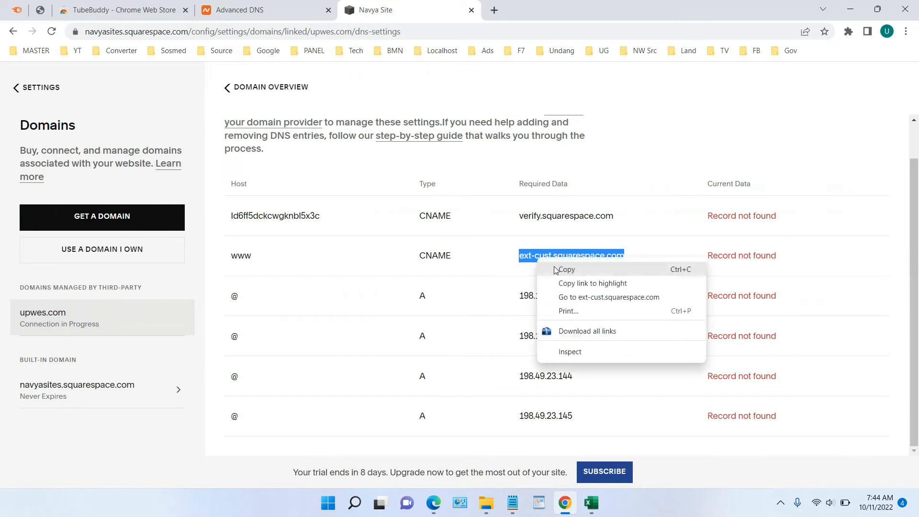
pyautogui.click(555, 269)
pyautogui.click(287, 11)
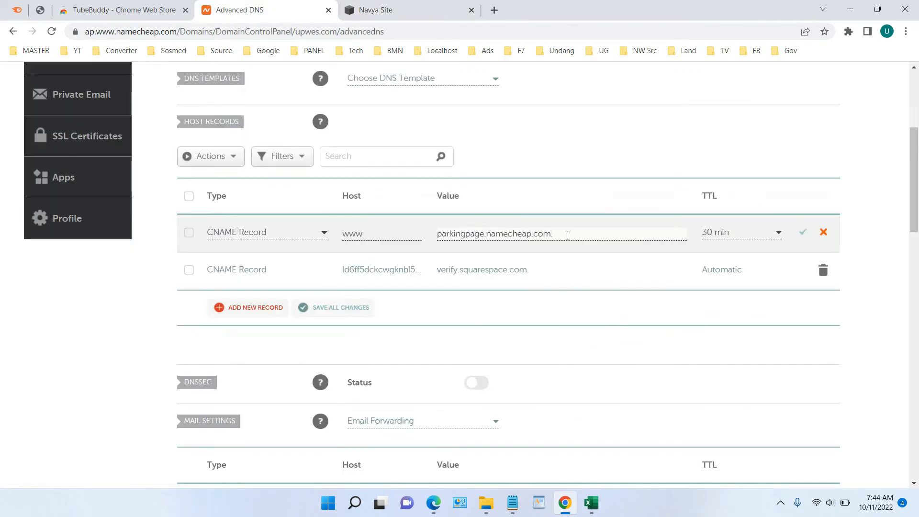
pyautogui.moveTo(566, 235); pyautogui.dragTo(425, 238)
pyautogui.hotkey('ctrl', 'v')
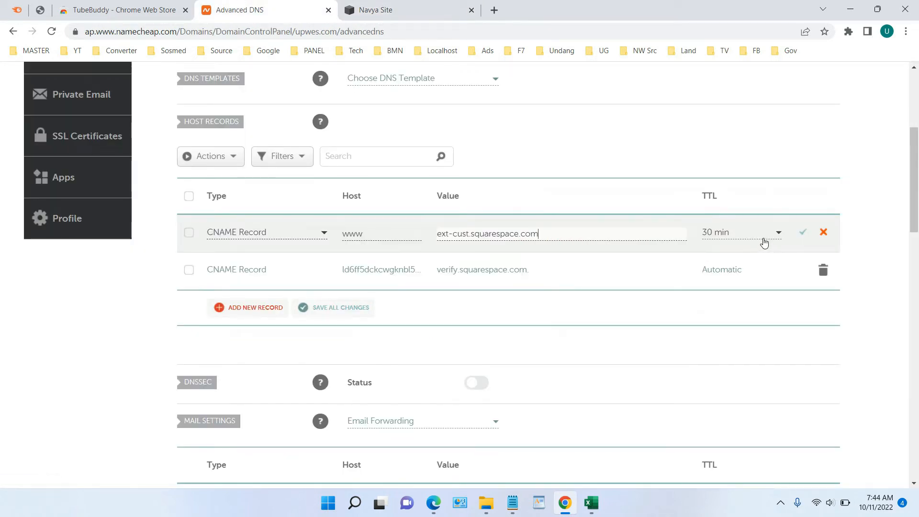
# Set the TTL of the www CNAME record to Automatic and save the record.
pyautogui.click(763, 239)
pyautogui.click(757, 250)
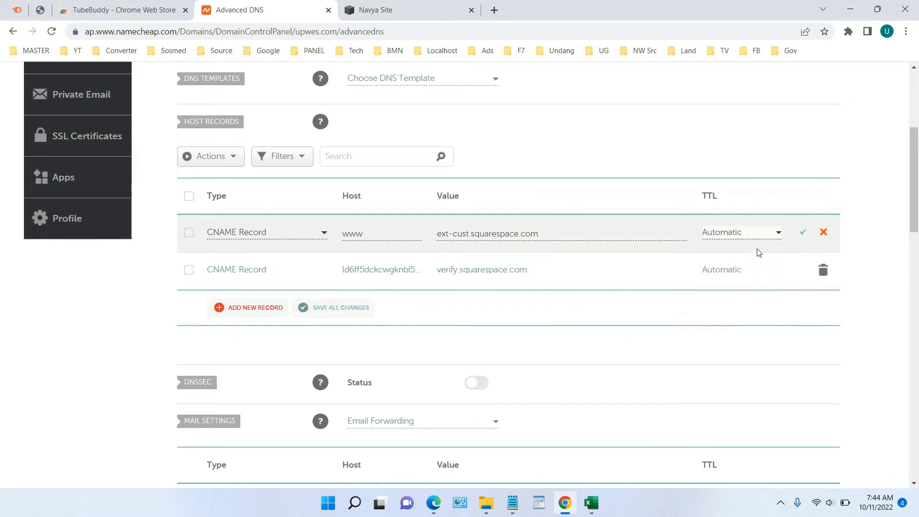
pyautogui.click(801, 233)
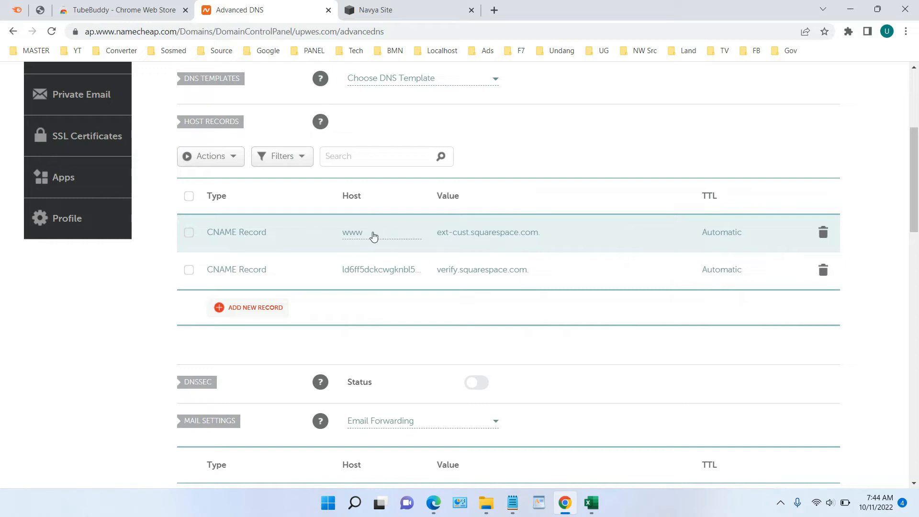
# Copy the required IP address 198.185.159.144 from the first A entry in Squarespace.
pyautogui.scroll(1, 437, 248)
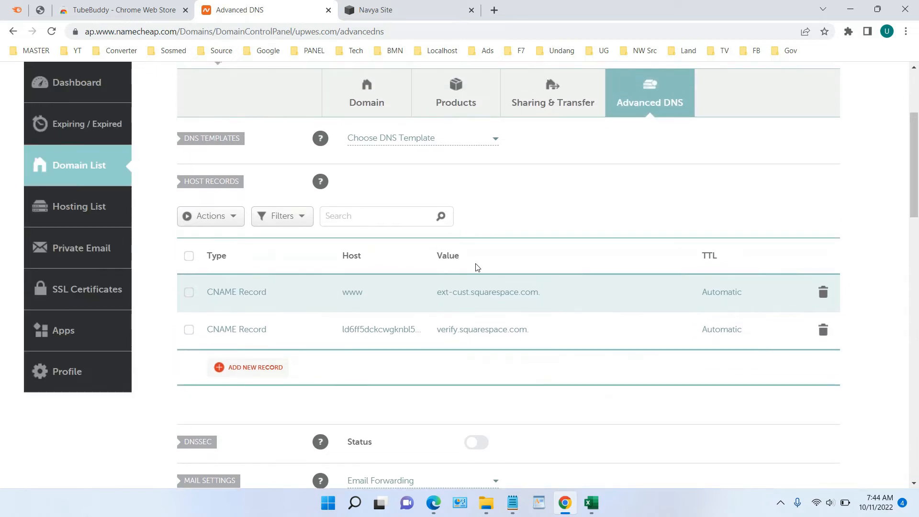
pyautogui.scroll(1, 501, 262)
pyautogui.scroll(-3, 499, 261)
pyautogui.scroll(2, 499, 261)
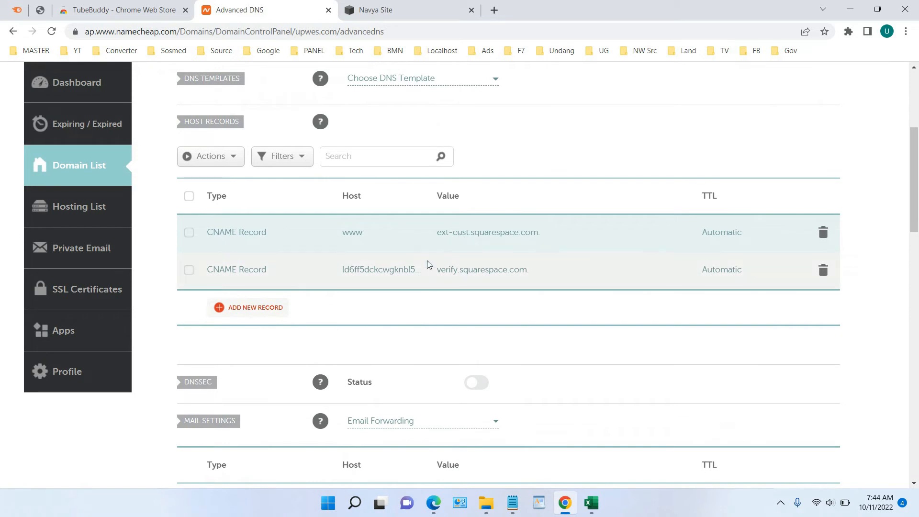
pyautogui.click(400, 6)
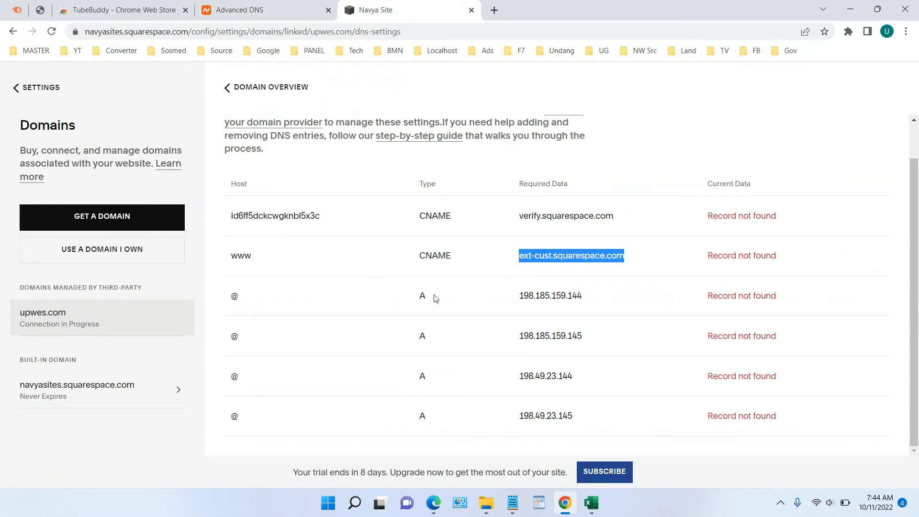
pyautogui.moveTo(592, 297); pyautogui.dragTo(520, 299)
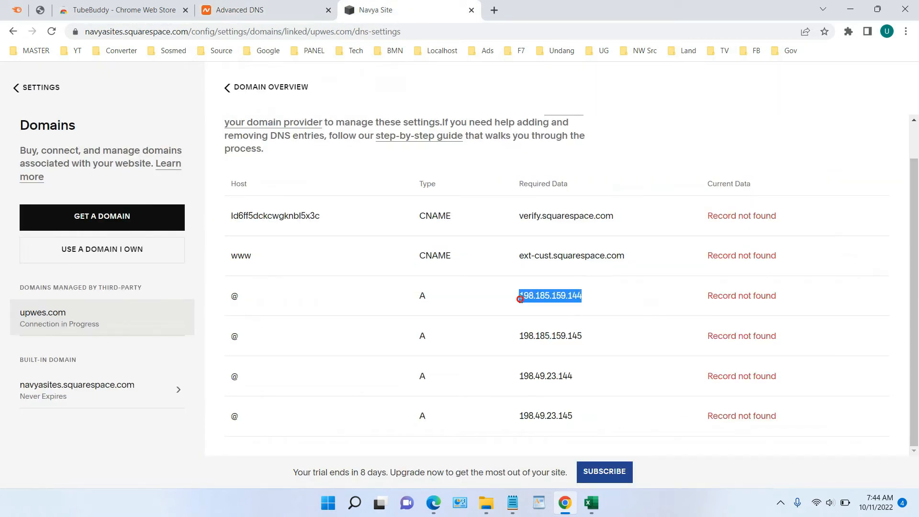
pyautogui.rightClick(525, 300)
pyautogui.click(538, 311)
# Add an A Record to upwes.com in Namecheap with host @ and IP address 198.185.159.144, and save it.
pyautogui.click(290, 9)
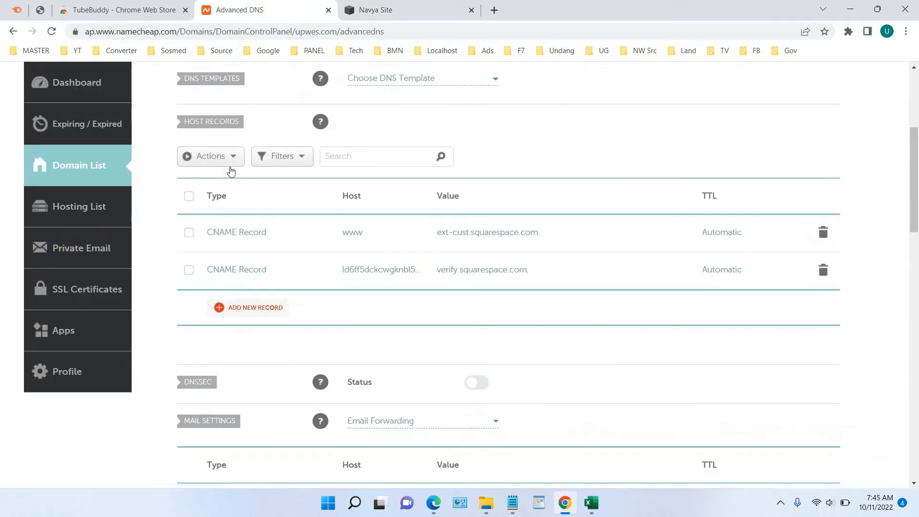
pyautogui.click(228, 163)
pyautogui.click(285, 306)
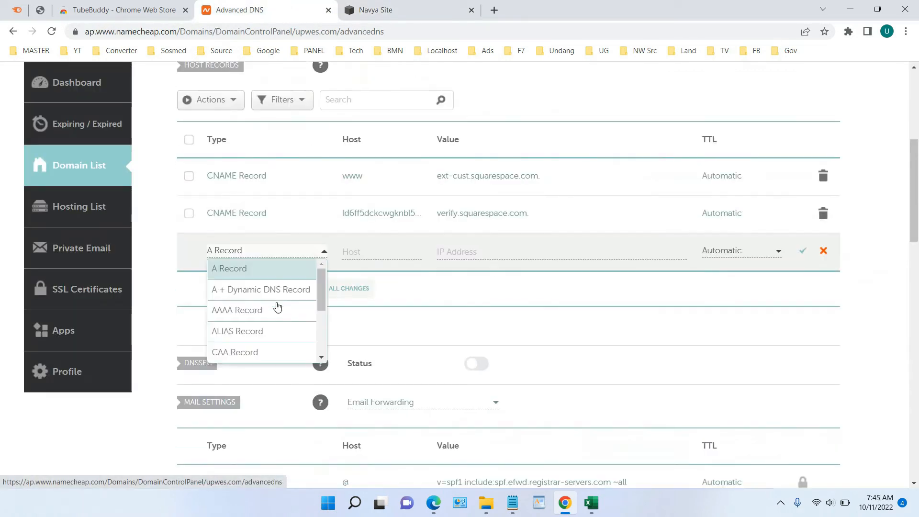
pyautogui.click(268, 270)
pyautogui.click(378, 252)
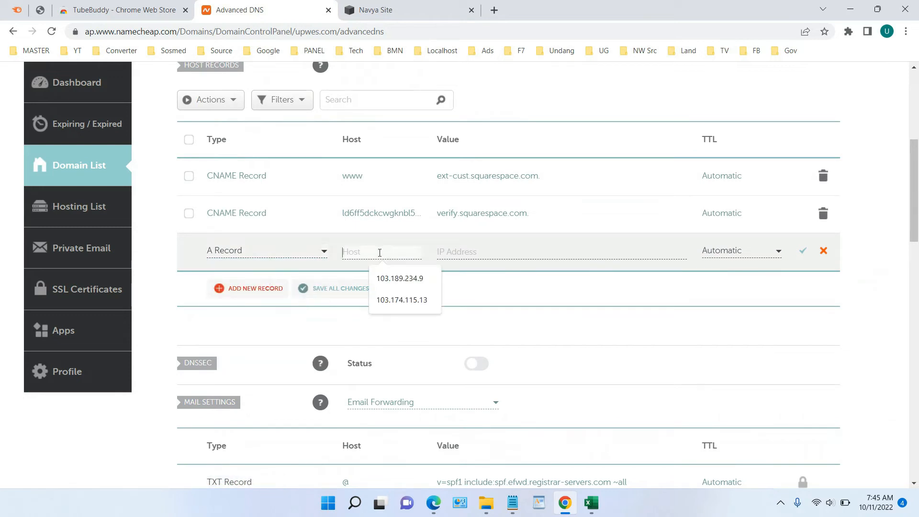
pyautogui.write('@')
pyautogui.click(520, 252)
pyautogui.hotkey('ctrl', 'v')
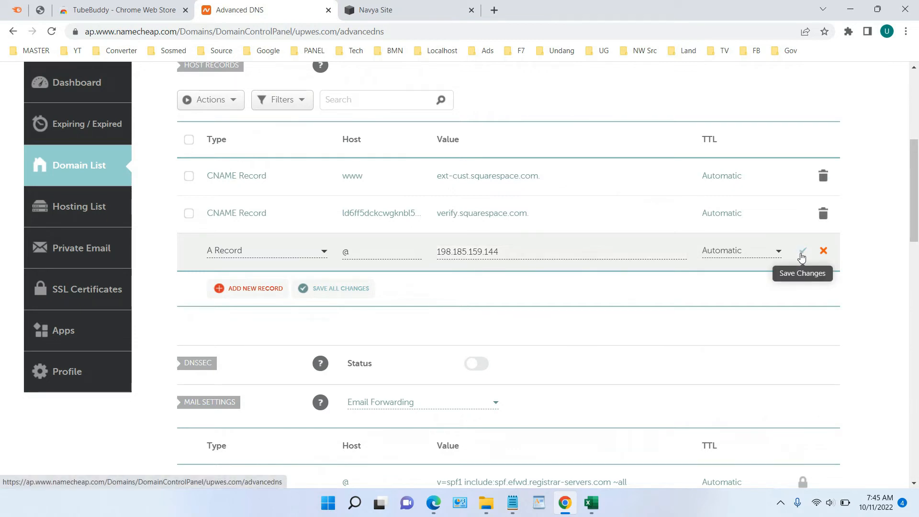
pyautogui.click(803, 253)
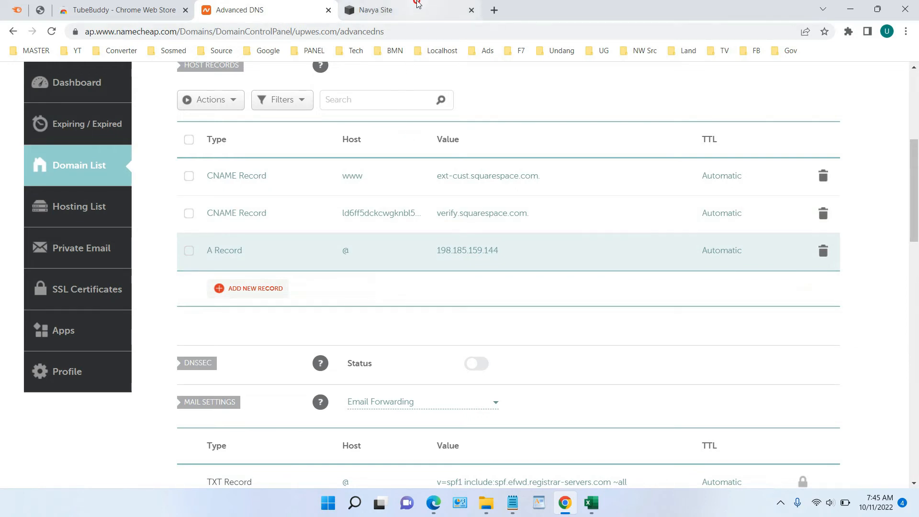
# Copy the required IP address 198.185.159.145 from the second A entry in Squarespace.
pyautogui.click(418, 8)
pyautogui.moveTo(585, 339); pyautogui.dragTo(527, 339)
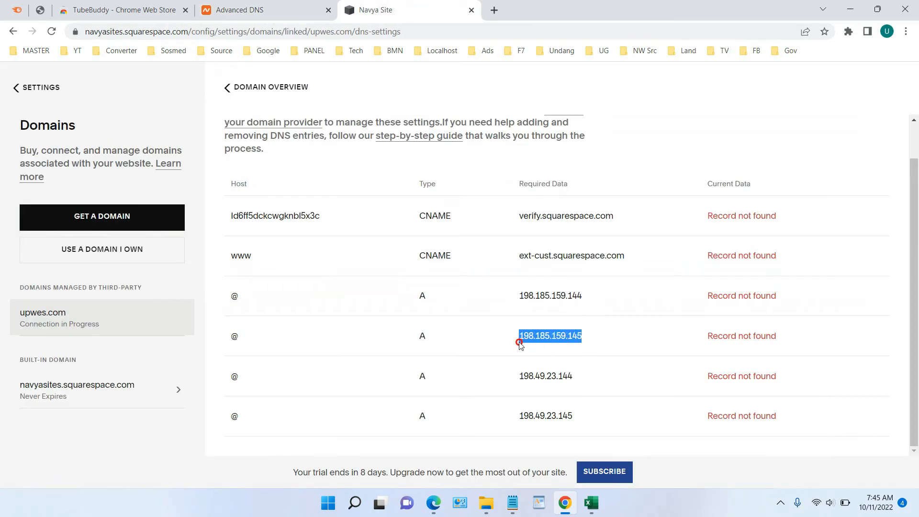
pyautogui.rightClick(524, 342)
pyautogui.click(550, 351)
# Add a second A Record in Namecheap with host @ and IP address 198.185.159.145, and save it.
pyautogui.click(268, 6)
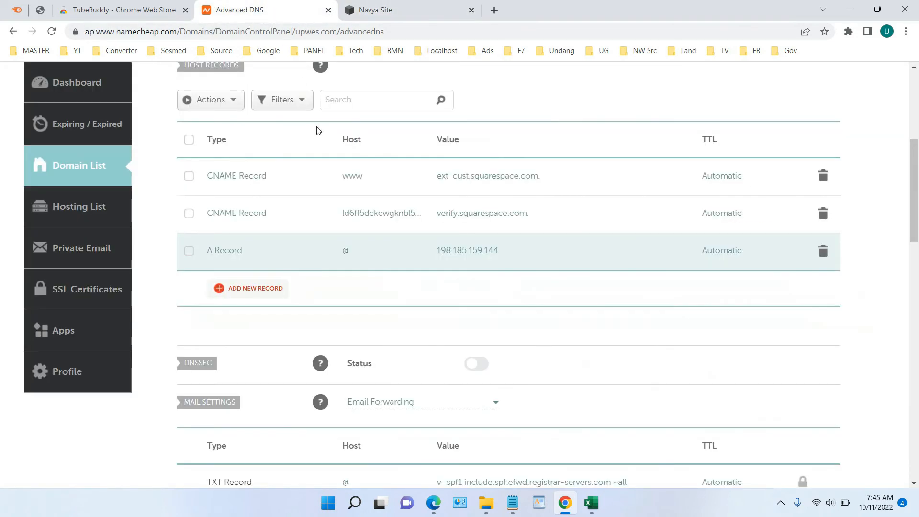
pyautogui.click(267, 286)
pyautogui.click(277, 250)
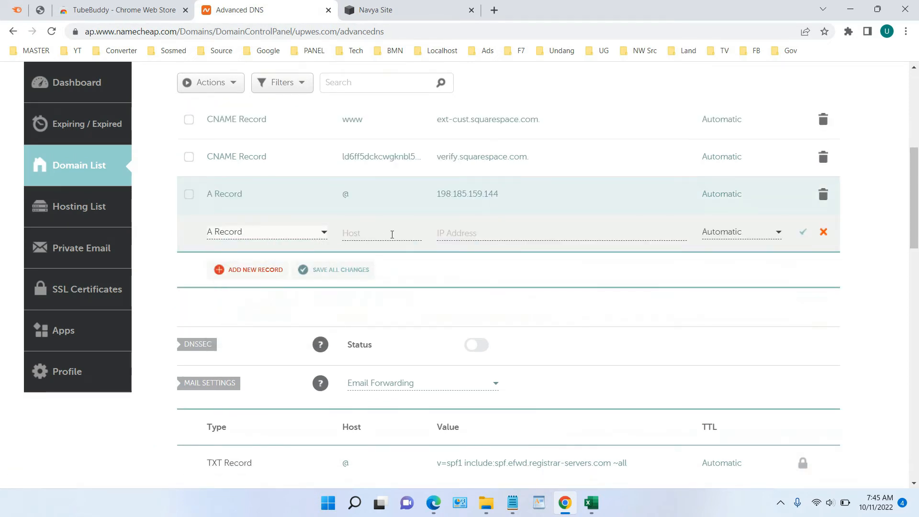
pyautogui.click(392, 234)
pyautogui.write('@')
pyautogui.click(494, 232)
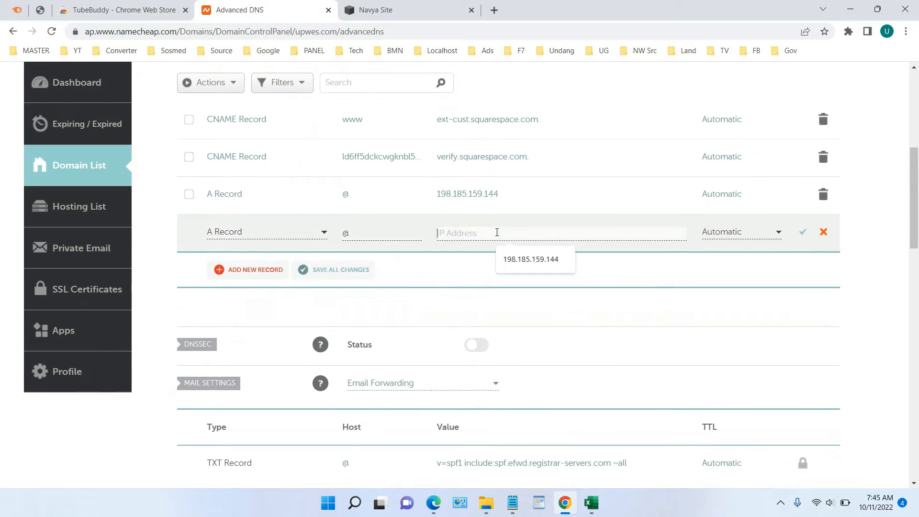
pyautogui.hotkey('ctrl', 'v')
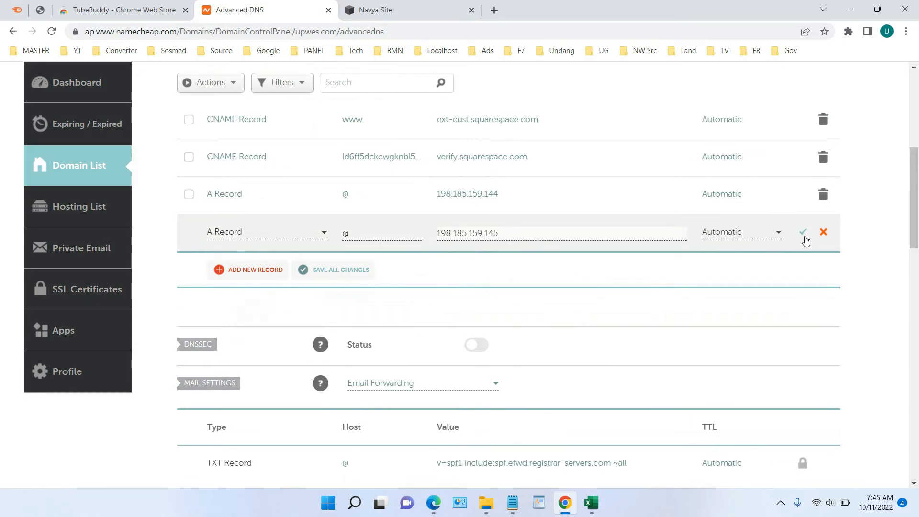
pyautogui.click(804, 234)
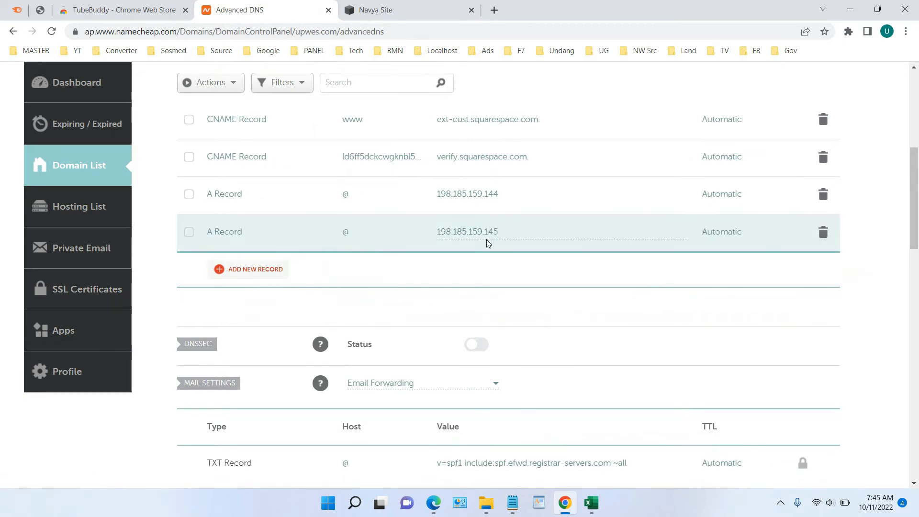
# Start a third A Record in Namecheap and copy the required IP address 198.49.23.144 from Squarespace.
pyautogui.click(232, 271)
pyautogui.click(245, 269)
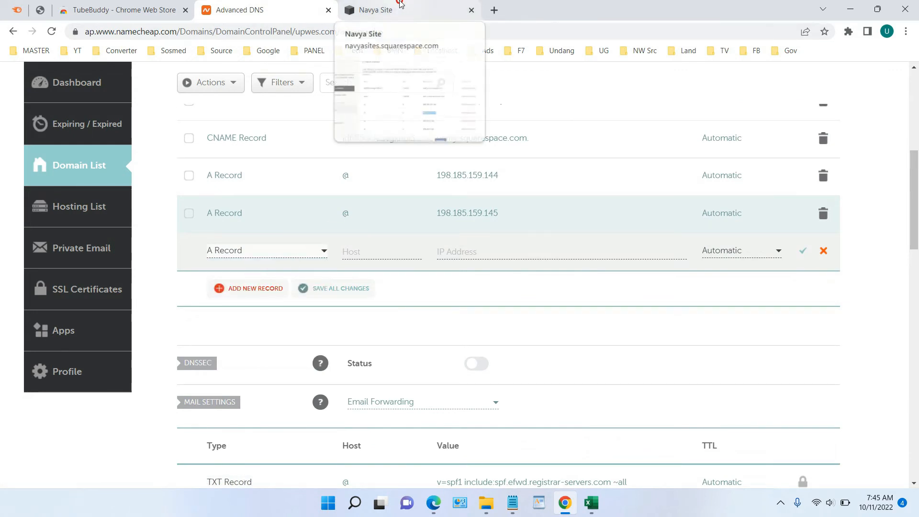
pyautogui.click(401, 5)
pyautogui.doubleClick(561, 376)
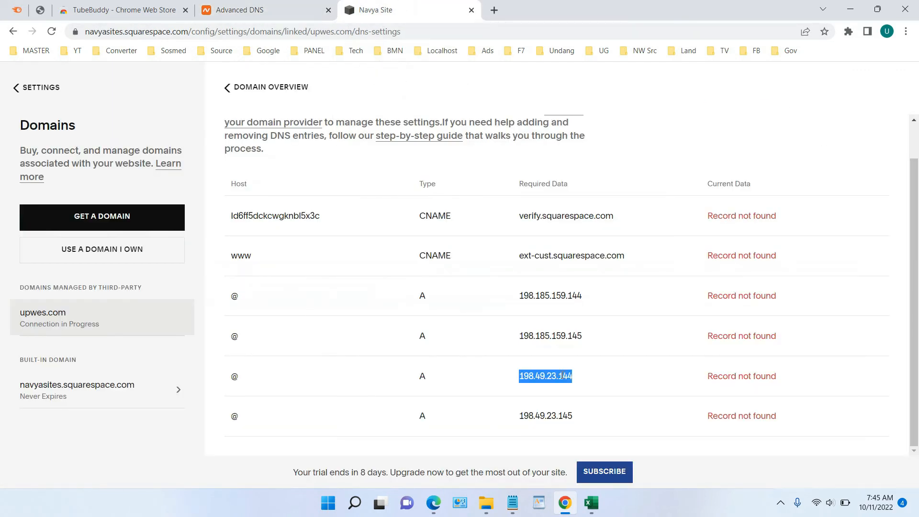
pyautogui.rightClick(567, 375)
pyautogui.click(589, 275)
# Fill in the third A Record in Namecheap with host @ and IP address 198.49.23.144, and save it.
pyautogui.click(294, 6)
pyautogui.click(412, 251)
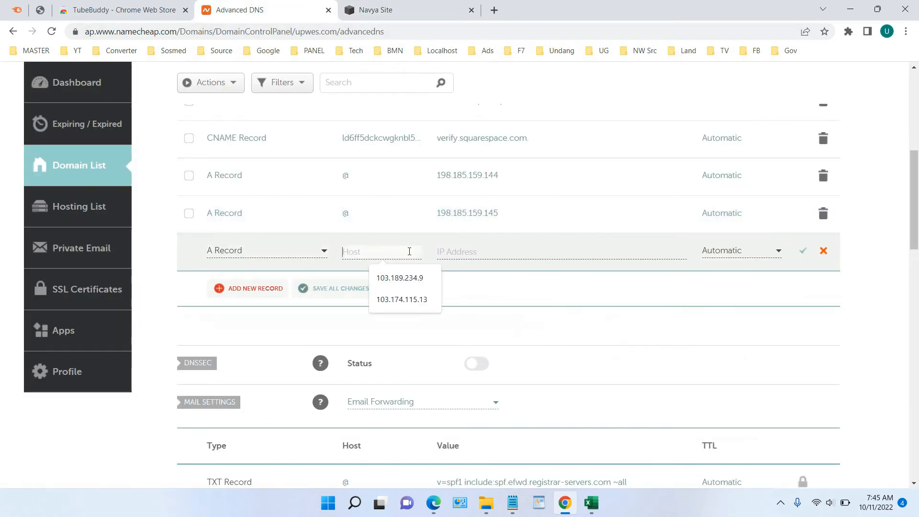
pyautogui.write('@')
pyautogui.click(498, 251)
pyautogui.hotkey('ctrl', 'v')
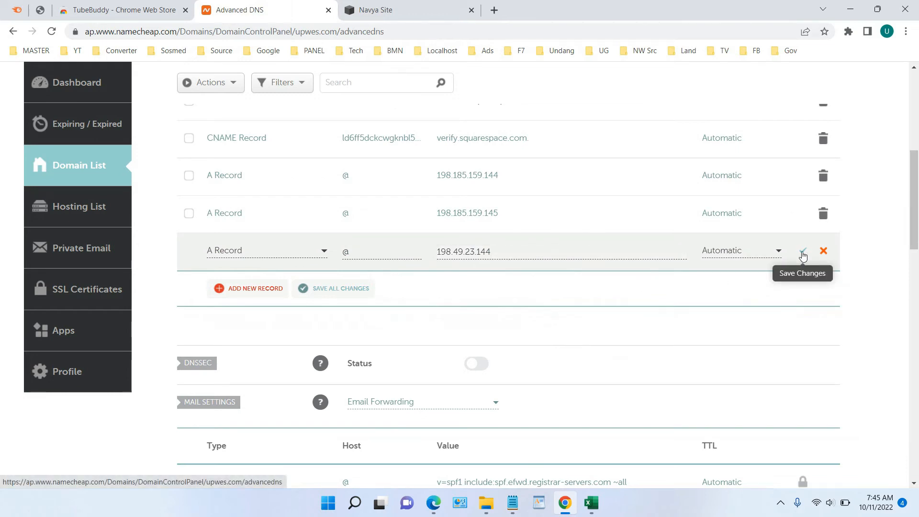
pyautogui.click(803, 252)
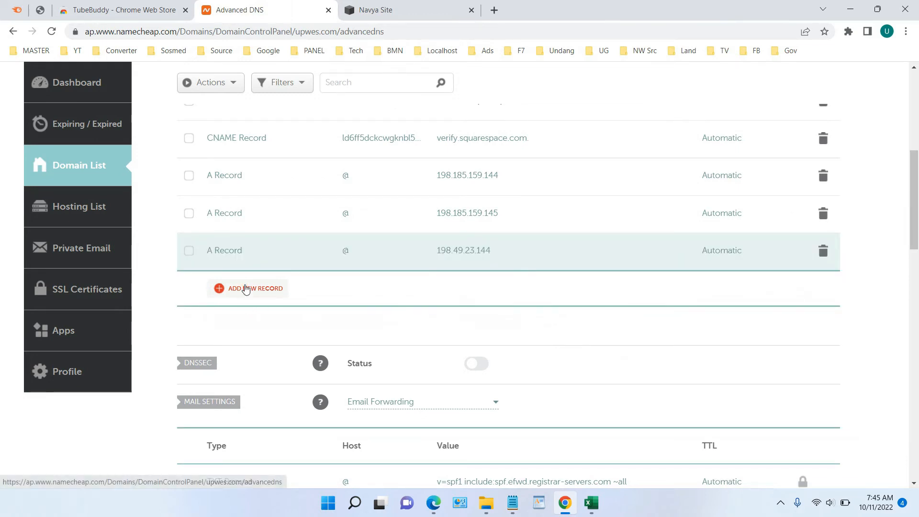
# Start a fourth A Record in Namecheap and copy the required IP address 198.49.23.145 from Squarespace.
pyautogui.click(246, 287)
pyautogui.click(259, 268)
pyautogui.click(406, 9)
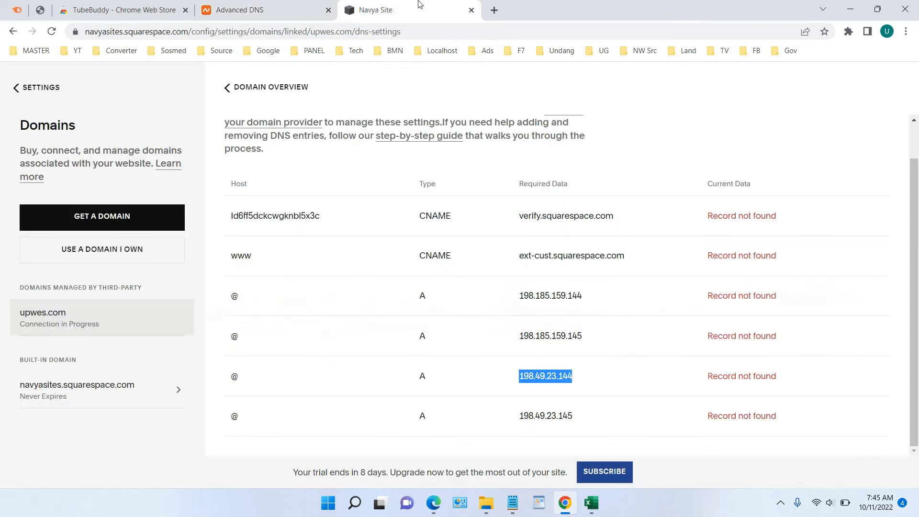
pyautogui.doubleClick(538, 416)
pyautogui.rightClick(538, 416)
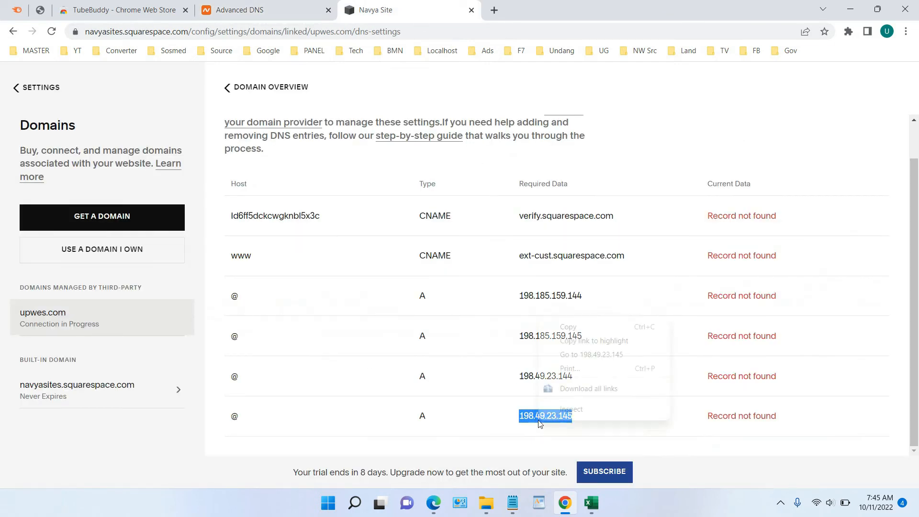
pyautogui.click(564, 331)
# Fill in the fourth A Record in Namecheap with host @ and IP address 198.49.23.145, and save it.
pyautogui.click(265, 14)
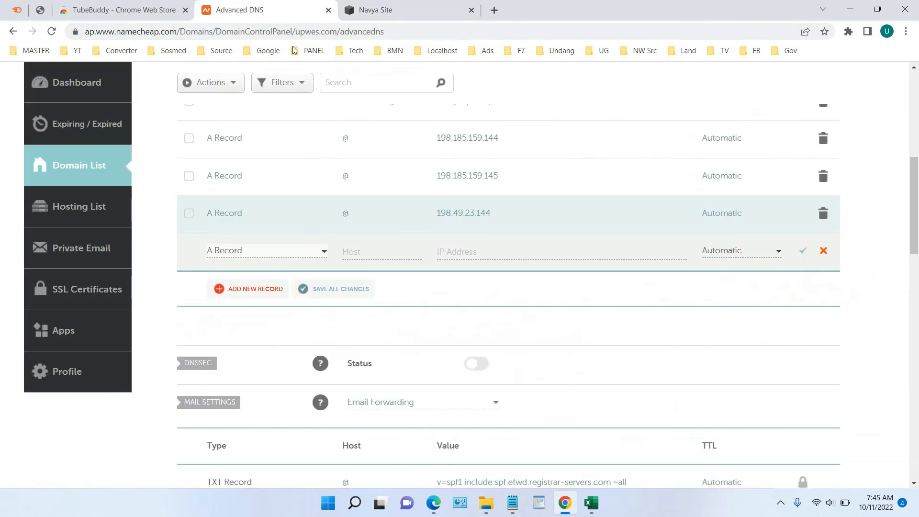
pyautogui.click(373, 251)
pyautogui.write('@')
pyautogui.click(479, 253)
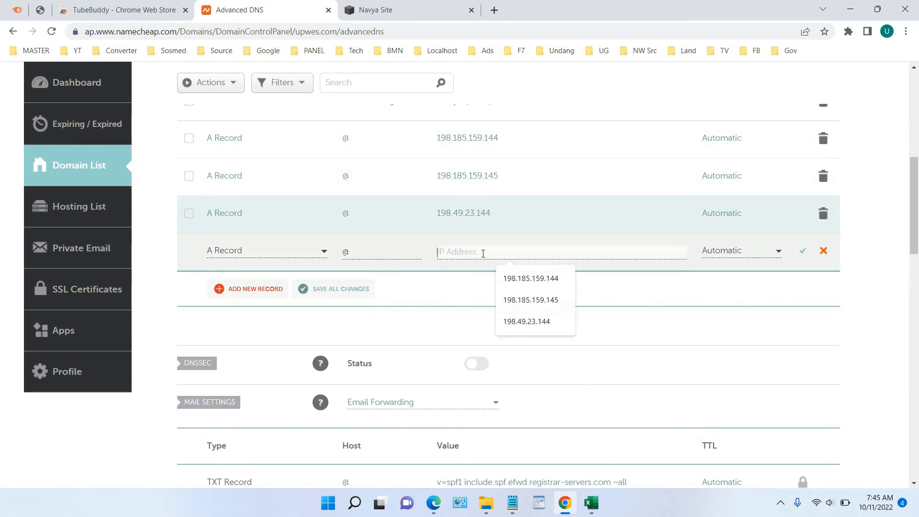
pyautogui.hotkey('ctrl', 'v')
pyautogui.click(801, 254)
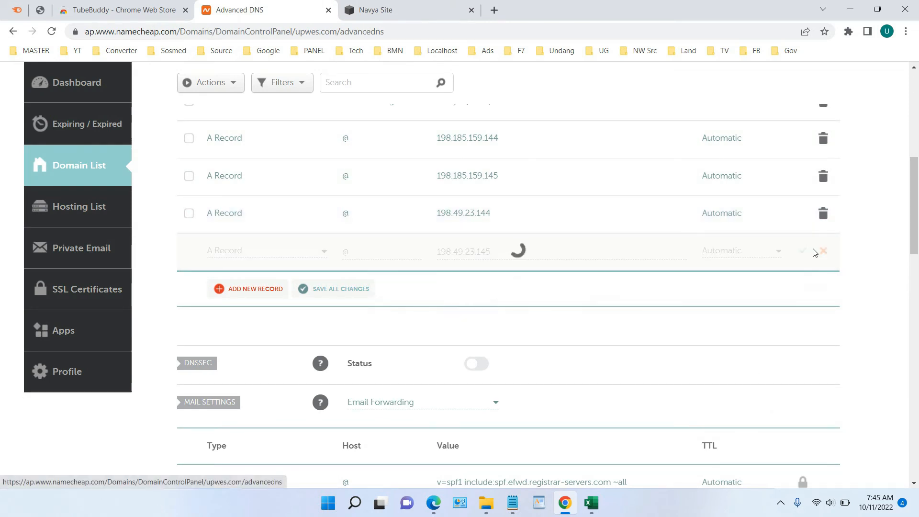
# Review the saved host records in Namecheap, and reload the upwes.com DNS settings in Squarespace to recheck the records.
pyautogui.scroll(2, 747, 314)
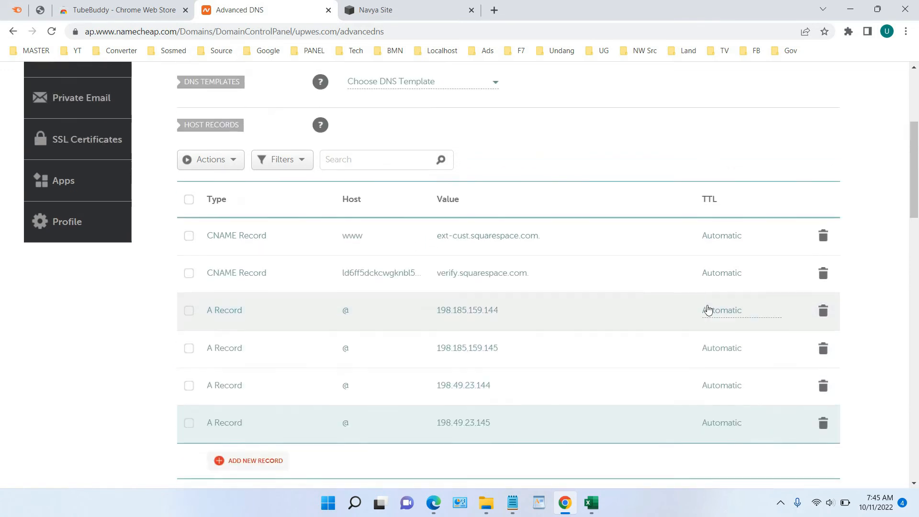
pyautogui.scroll(-2, 411, 275)
pyautogui.scroll(-6, 410, 274)
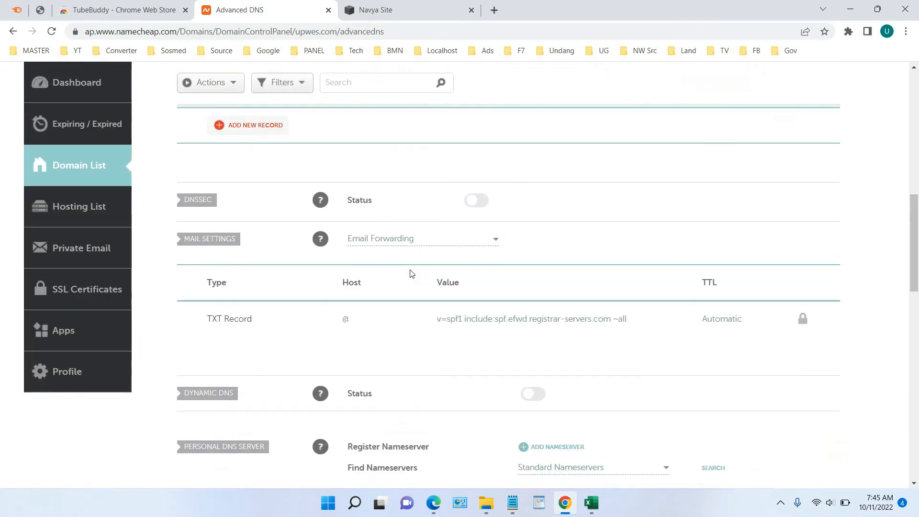
pyautogui.scroll(-4, 427, 268)
pyautogui.scroll(4, 427, 271)
pyautogui.scroll(8, 427, 271)
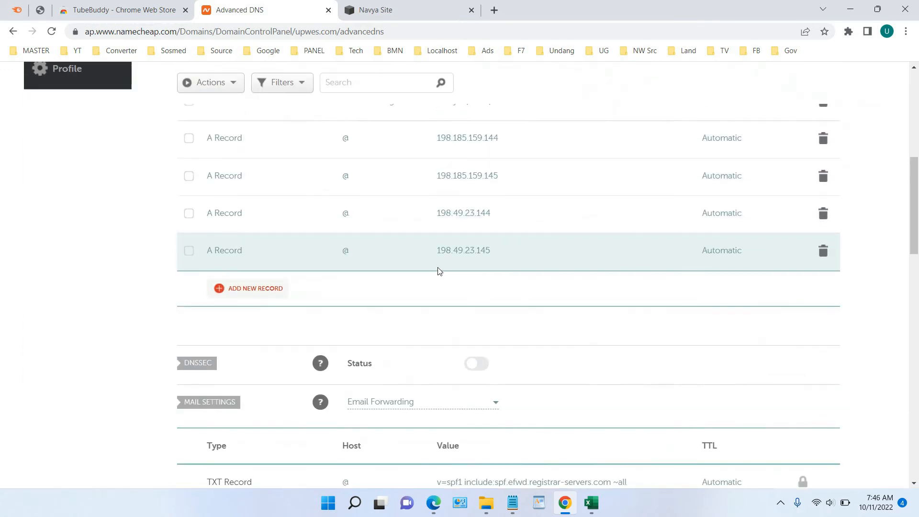
pyautogui.scroll(-1, 437, 262)
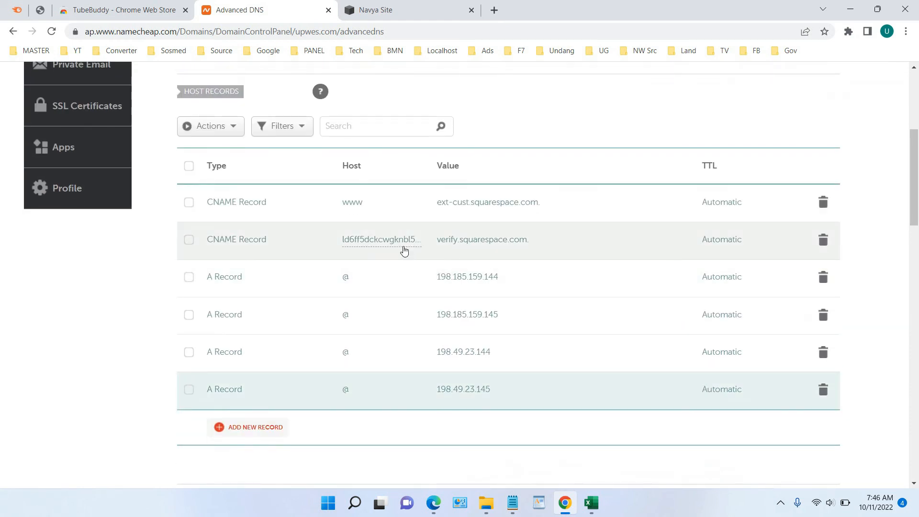
pyautogui.click(401, 5)
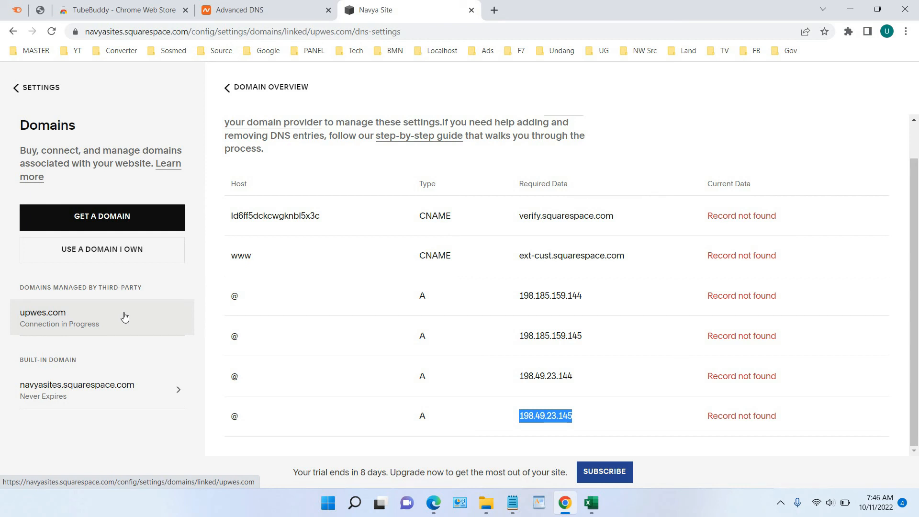
pyautogui.click(51, 32)
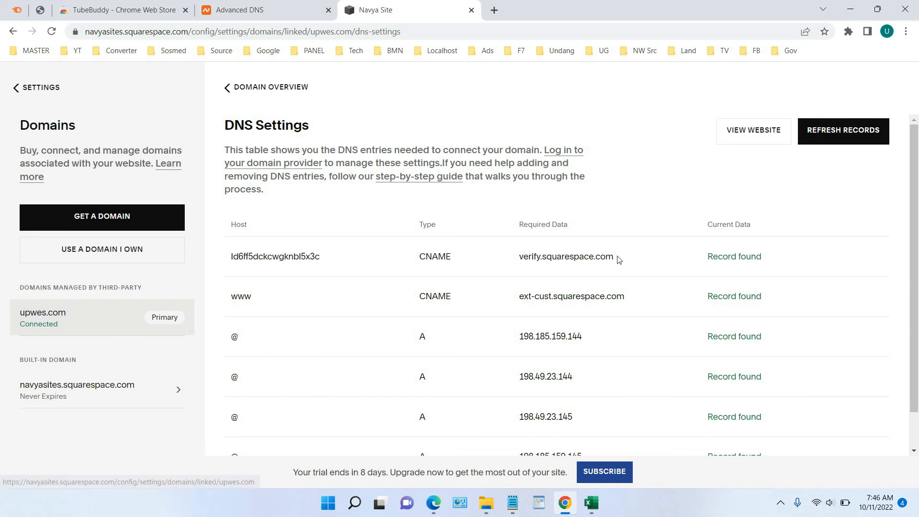
# Open upwes.com in a new incognito window and unlock the site by entering the site password.
pyautogui.click(906, 31)
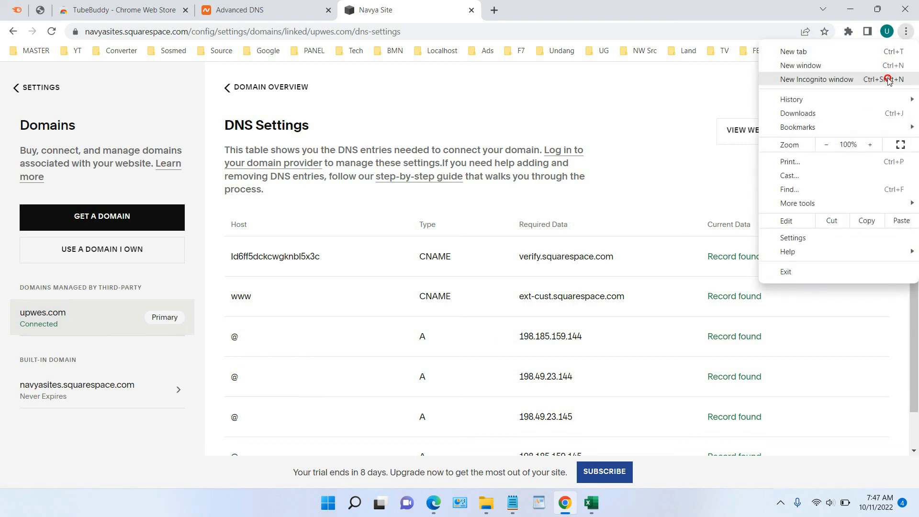
pyautogui.click(886, 78)
pyautogui.write('u')
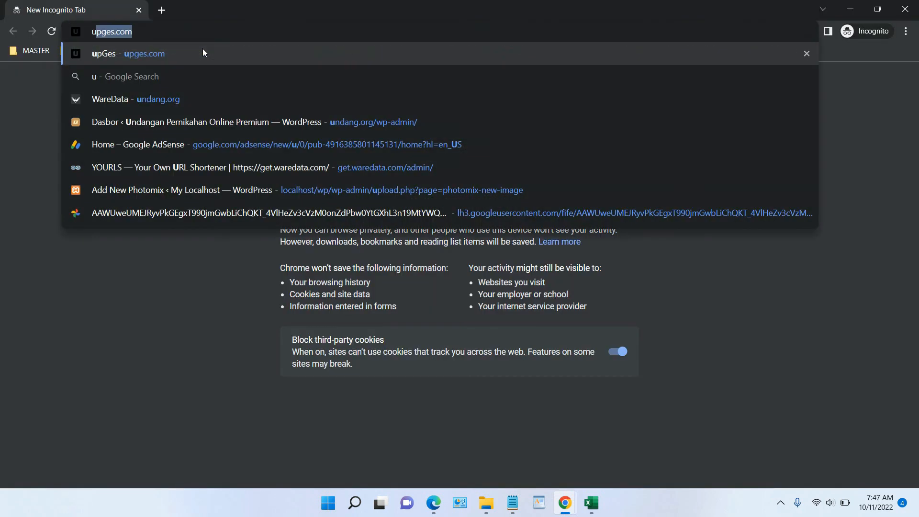
pyautogui.write('pwes.com')
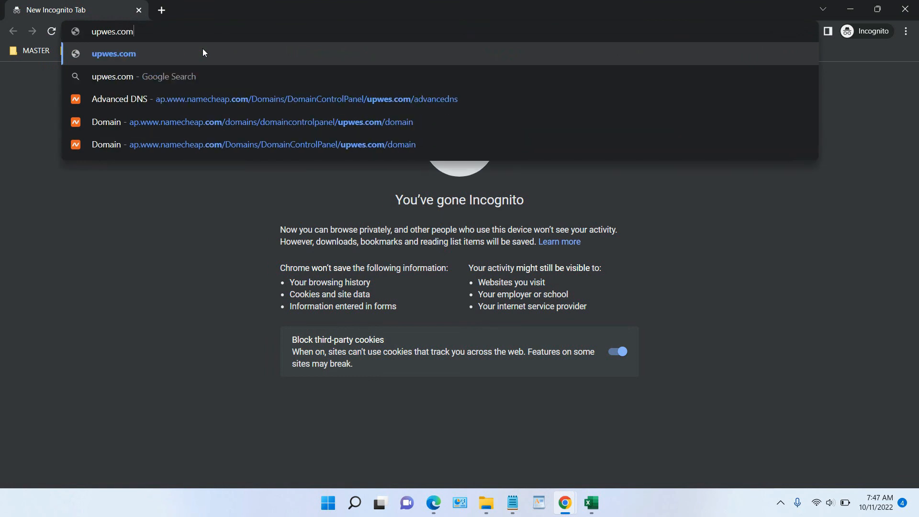
pyautogui.press('Return')
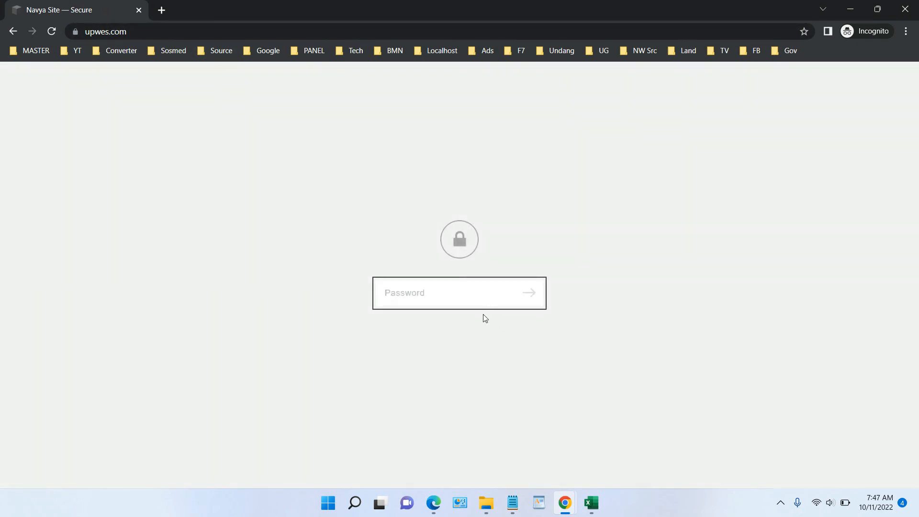
pyautogui.write('*****')
pyautogui.click(530, 294)
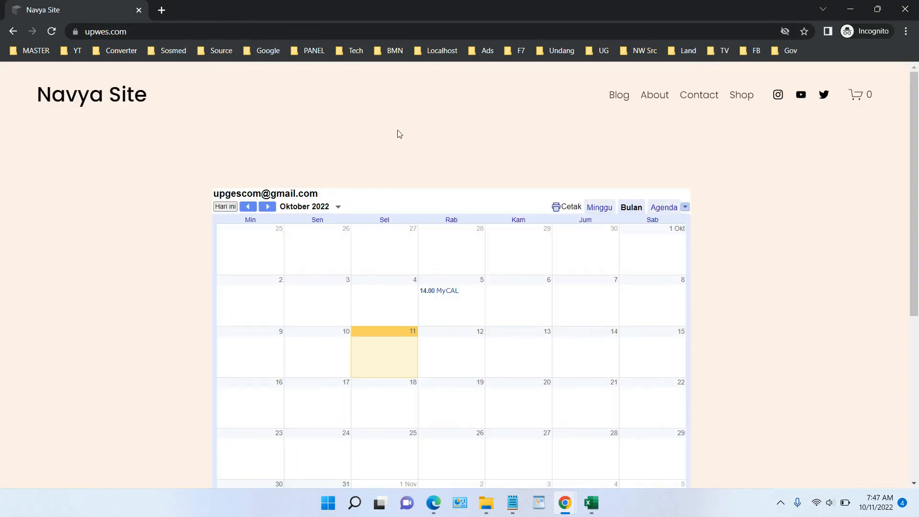
# Look over the published Navya Site home page down to its footer, and close the incognito window.
pyautogui.scroll(-5, 818, 260)
pyautogui.scroll(4, 816, 257)
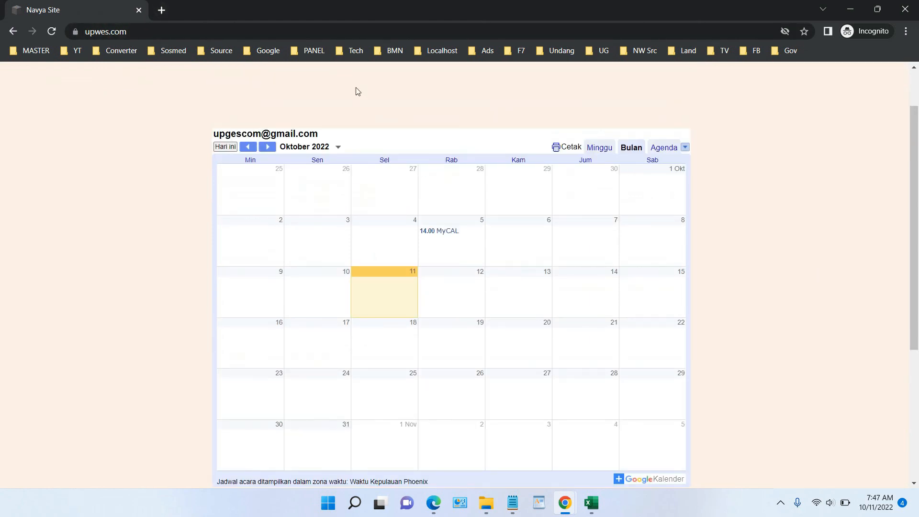
pyautogui.scroll(-5, 357, 90)
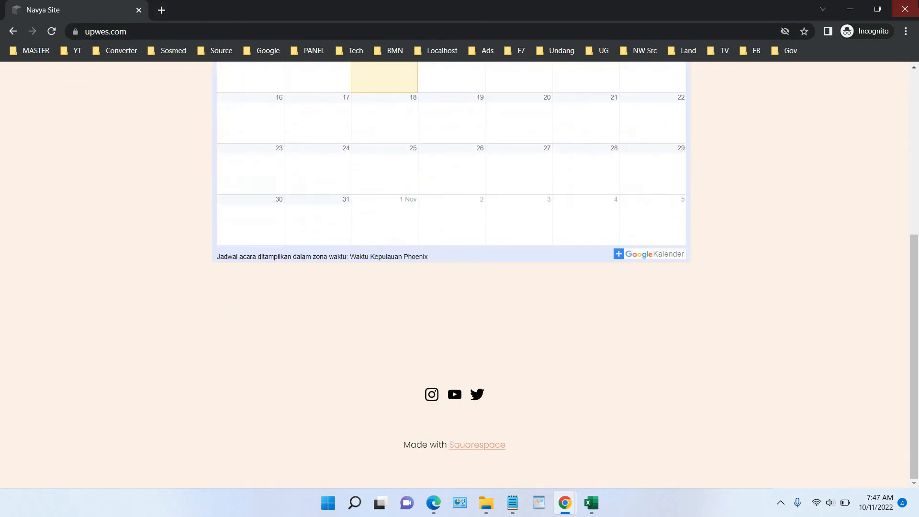
pyautogui.click(915, 4)
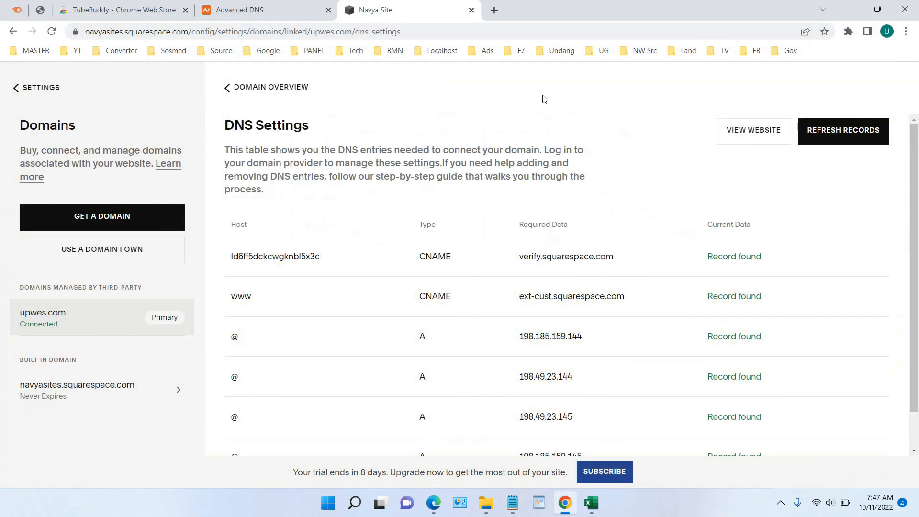